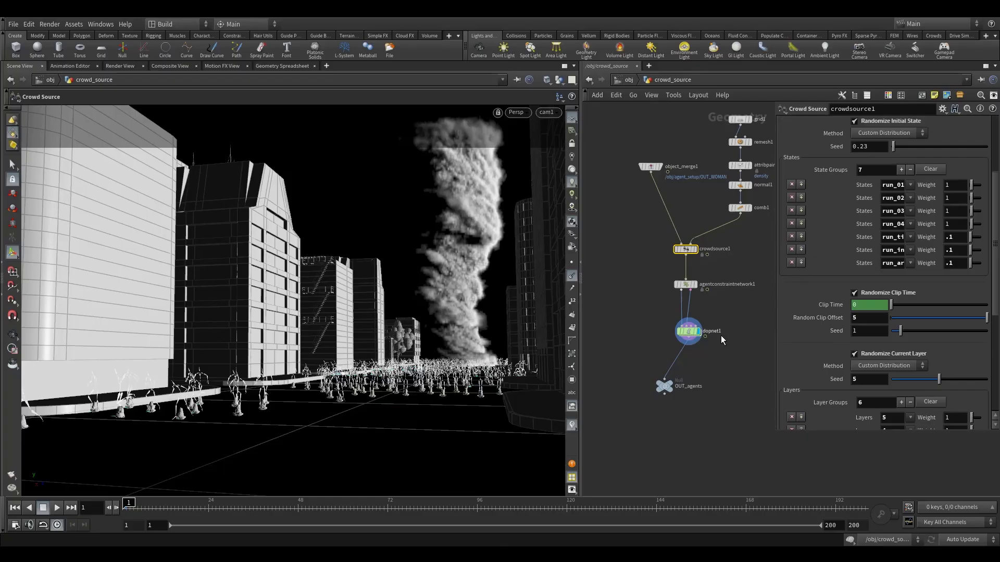
- Inside dopnet1, delete the glueconrel1 and merge3 nodes and move conetwistconrel1 closer to constraintnetwork1
double_click(687, 333)
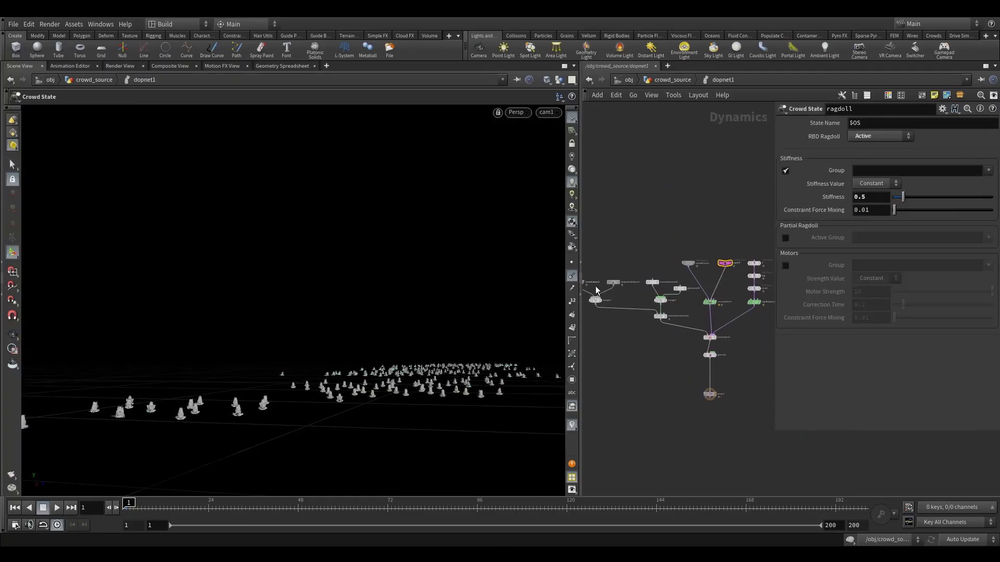
left_click_drag(579, 323, 483, 323)
scroll(588, 284, "up", 4)
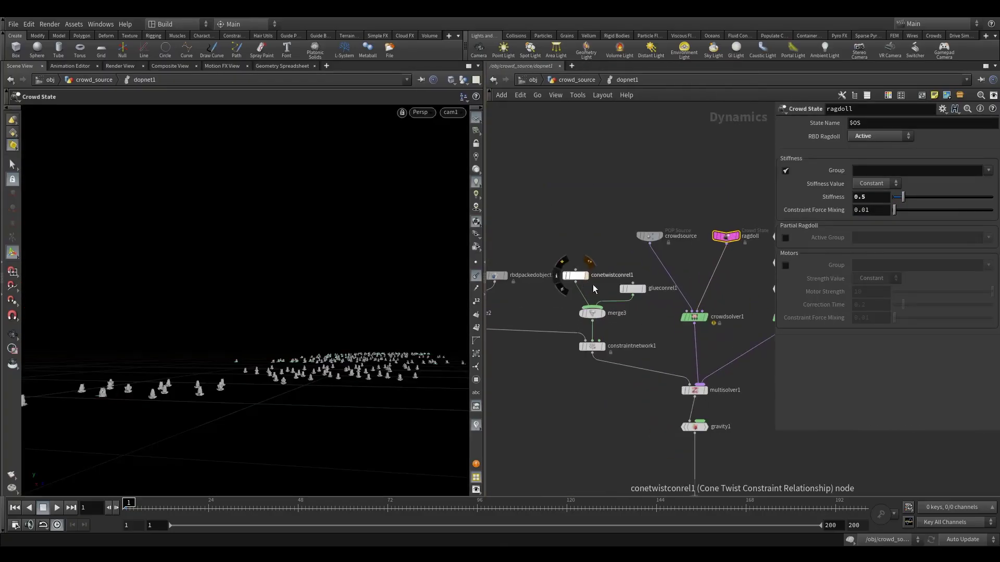
middle_click_drag(658, 311, 612, 311)
left_click(577, 288)
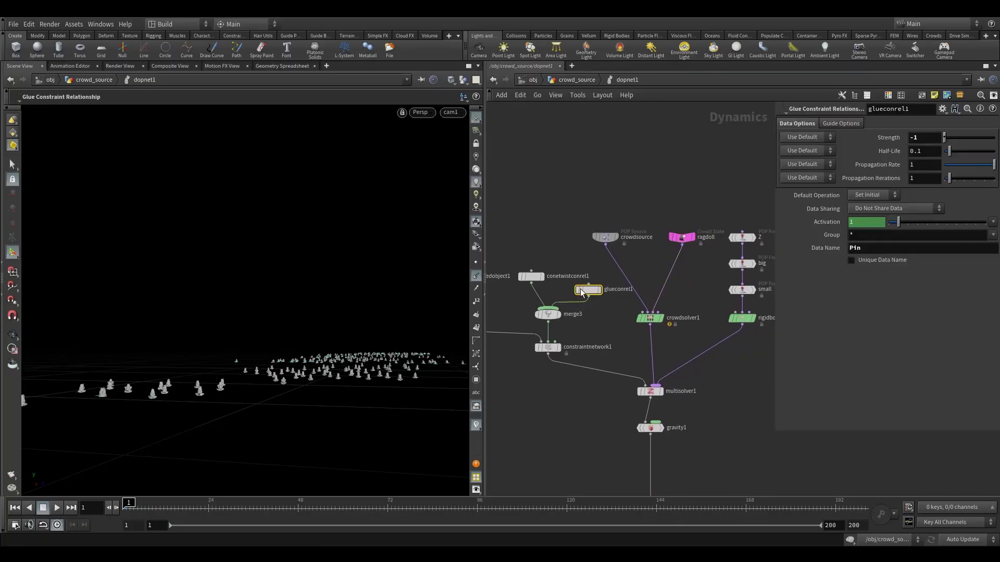
key("Delete")
left_click_drag(589, 297, 519, 336)
key("Delete")
left_click_drag(531, 277, 533, 296)
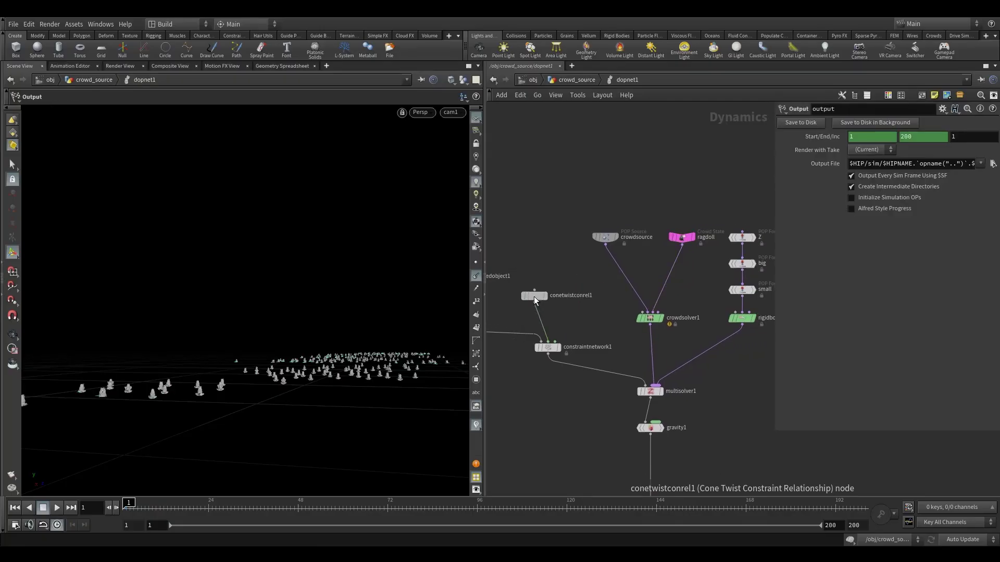
- Delete the Z, big and small POP force nodes feeding rigidbodysolver1
middle_click_drag(706, 276, 643, 273)
left_click_drag(648, 195, 690, 286)
key("Delete")
middle_click_drag(656, 290, 737, 278)
scroll(604, 263, "down", 3)
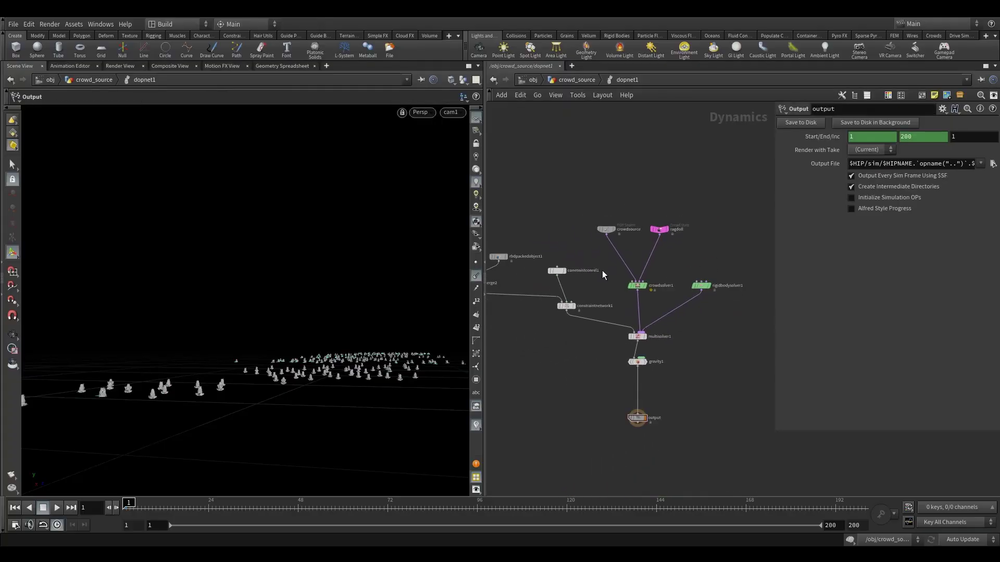
- Delete the rbdpackedobject1 node beside crowdobject1
middle_click_drag(580, 339, 649, 333)
left_click(578, 249)
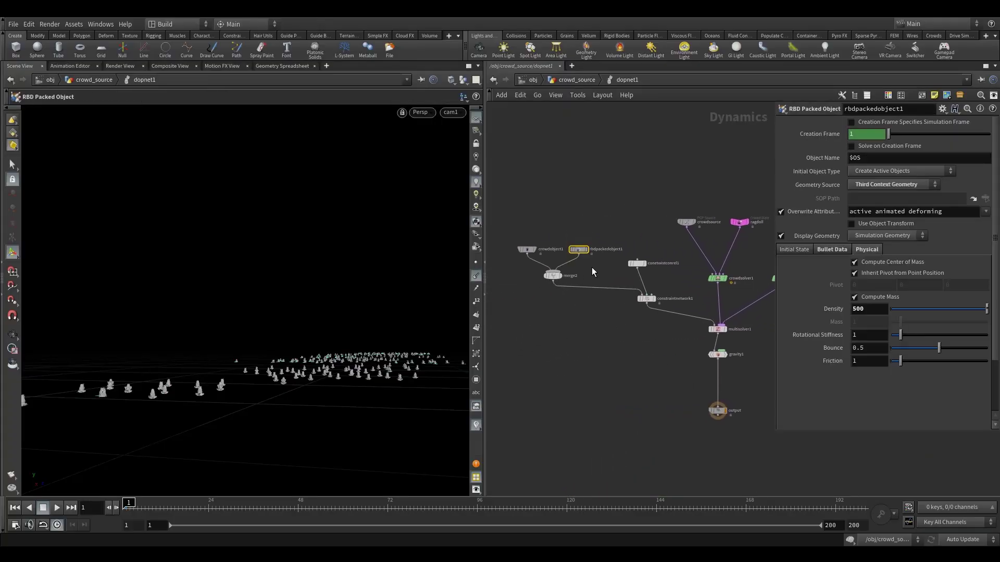
key("Delete")
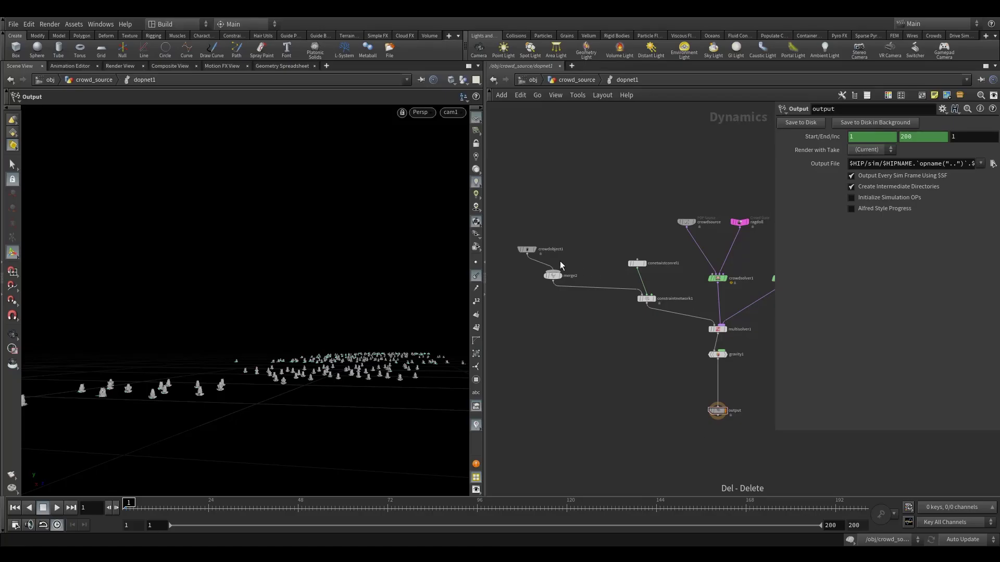
middle_click_drag(698, 256, 571, 292)
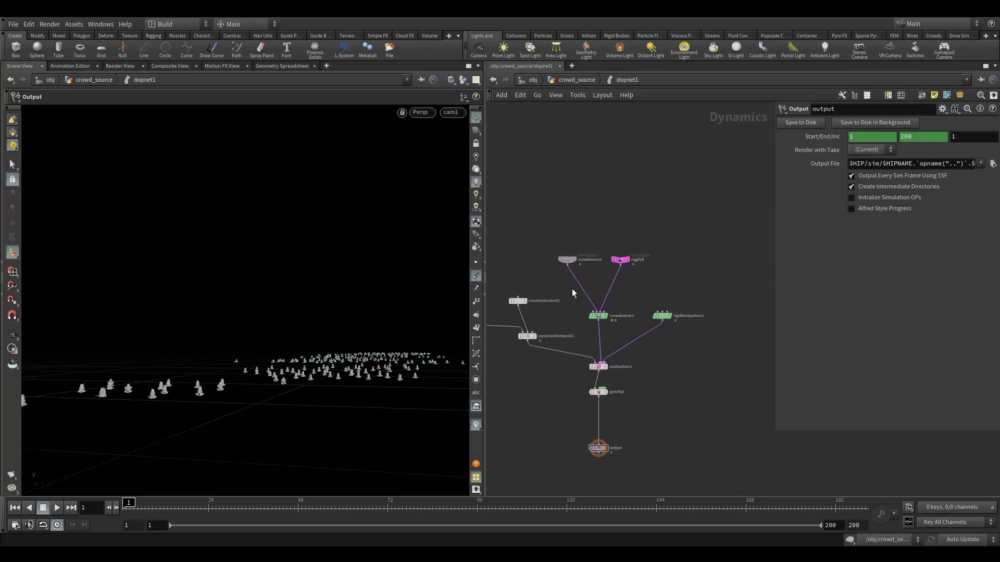
- Shift the ragdoll state aside and place a new Crowd State node above it
left_click(619, 259)
scroll(584, 264, "up", 2)
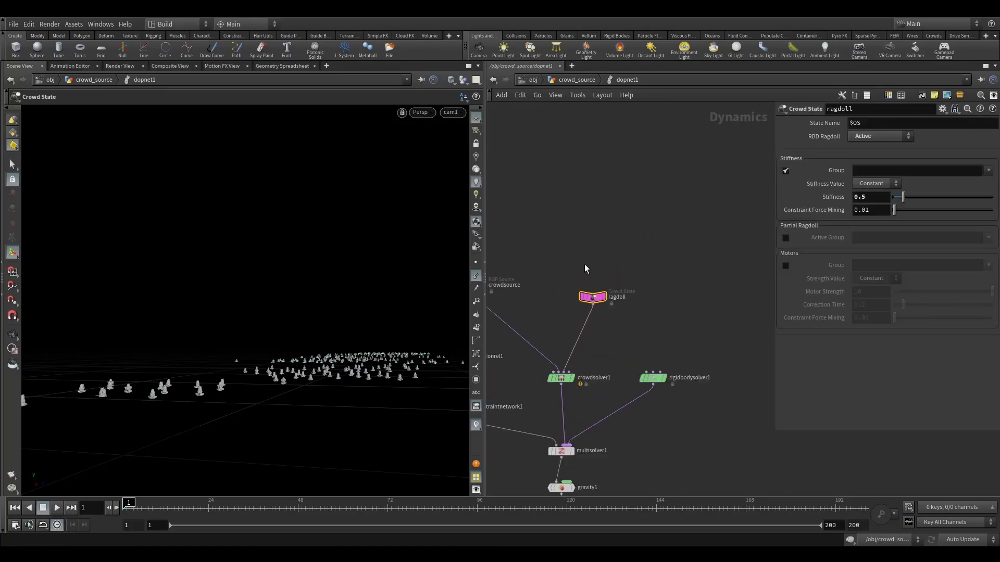
scroll(584, 264, "up", 1)
left_click_drag(594, 300, 542, 297)
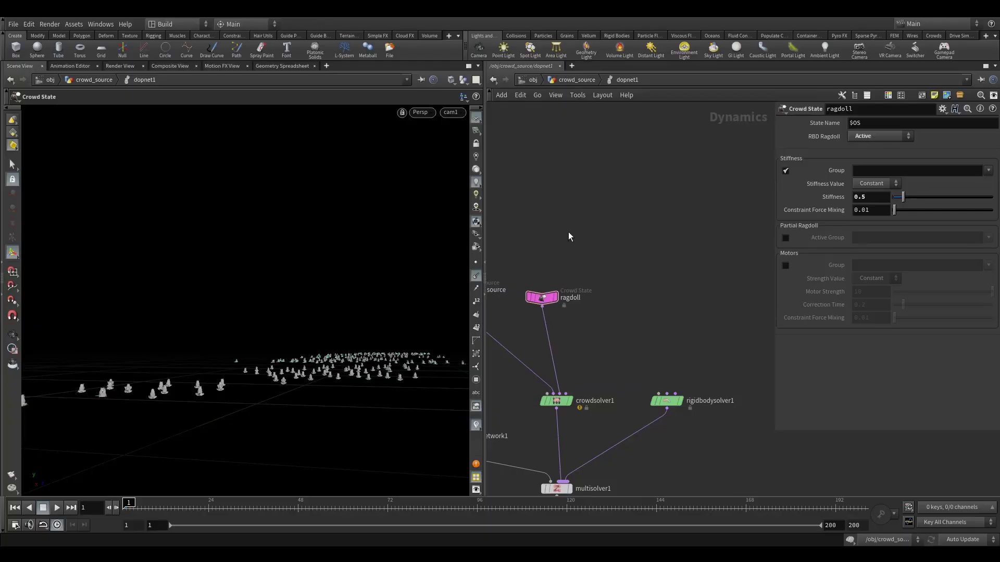
key("Tab")
type("crow")
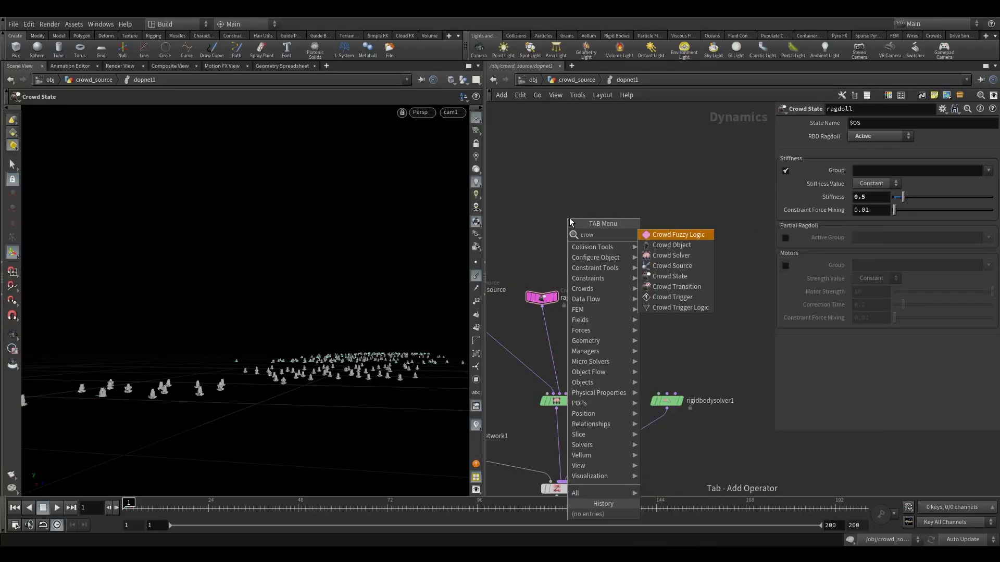
left_click(675, 276)
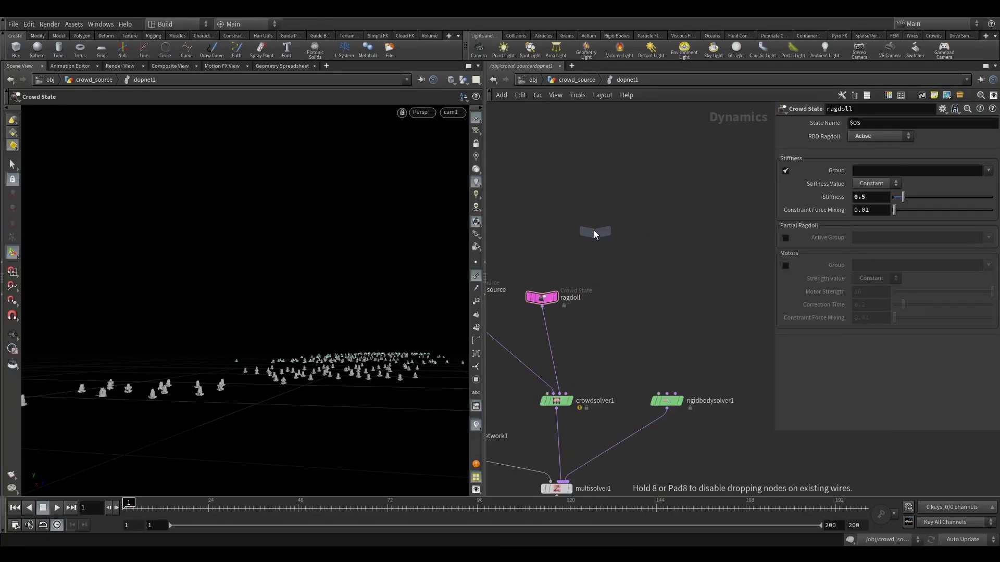
left_click(567, 229)
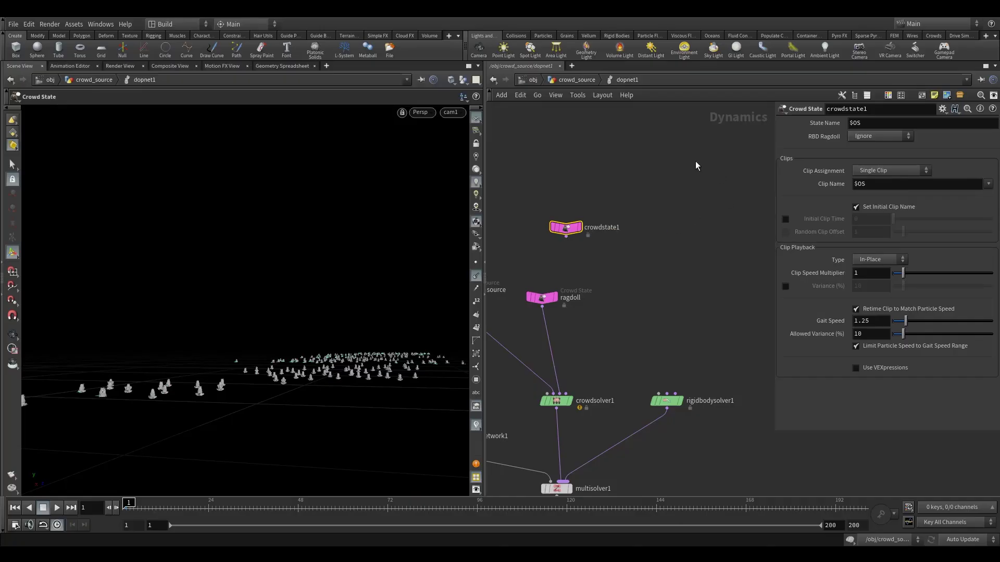
- Set the new crowd state's RBD Ragdoll to Animated Static and its clip playback type to Locomotive
left_click(863, 137)
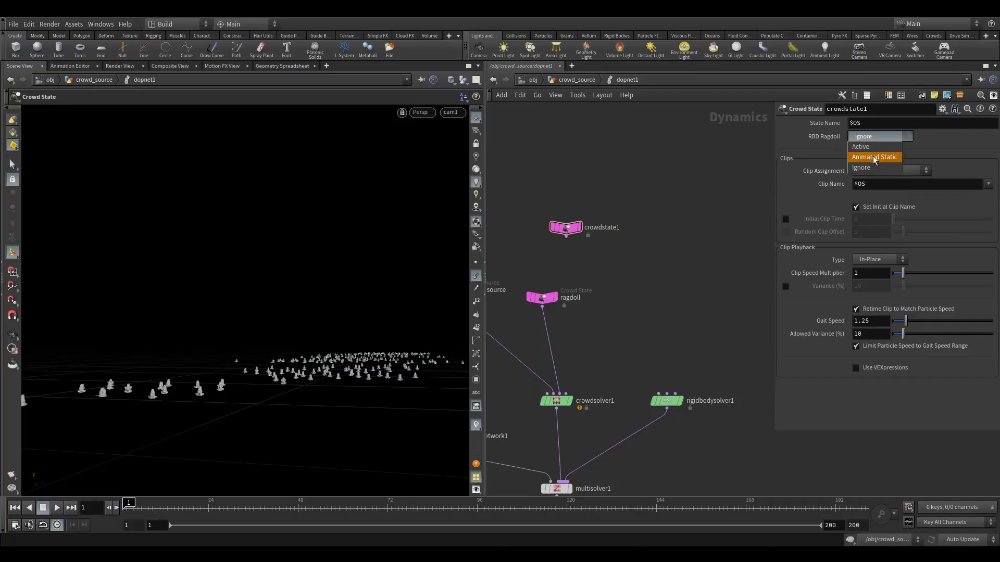
left_click(874, 157)
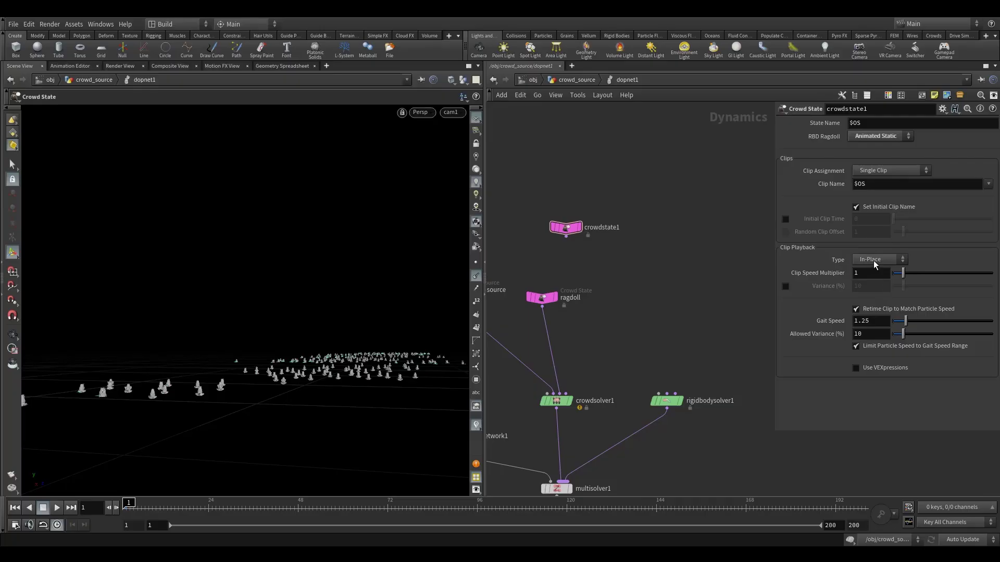
left_click(880, 281)
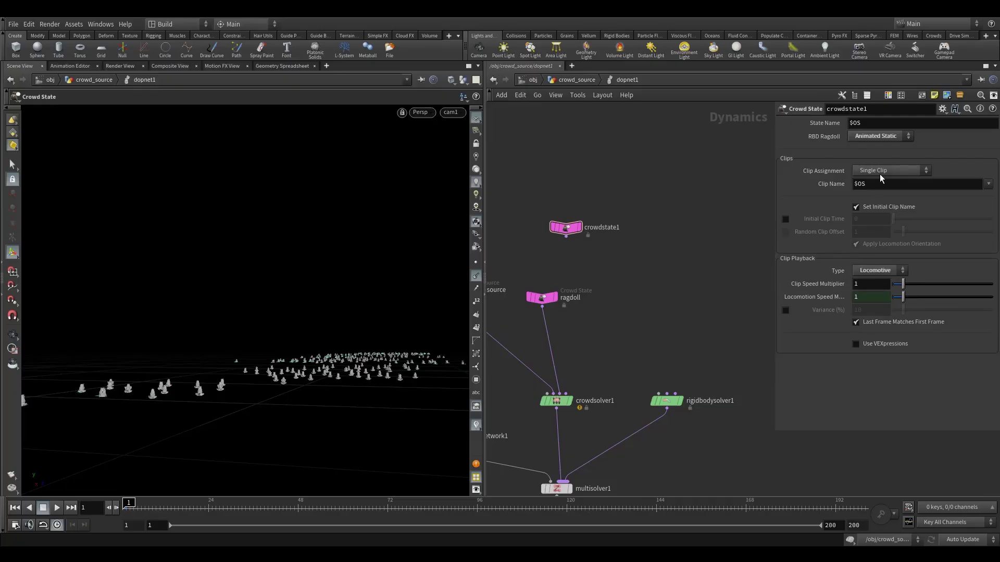
- Rename the new crowd state node as run_01
double_click(601, 228)
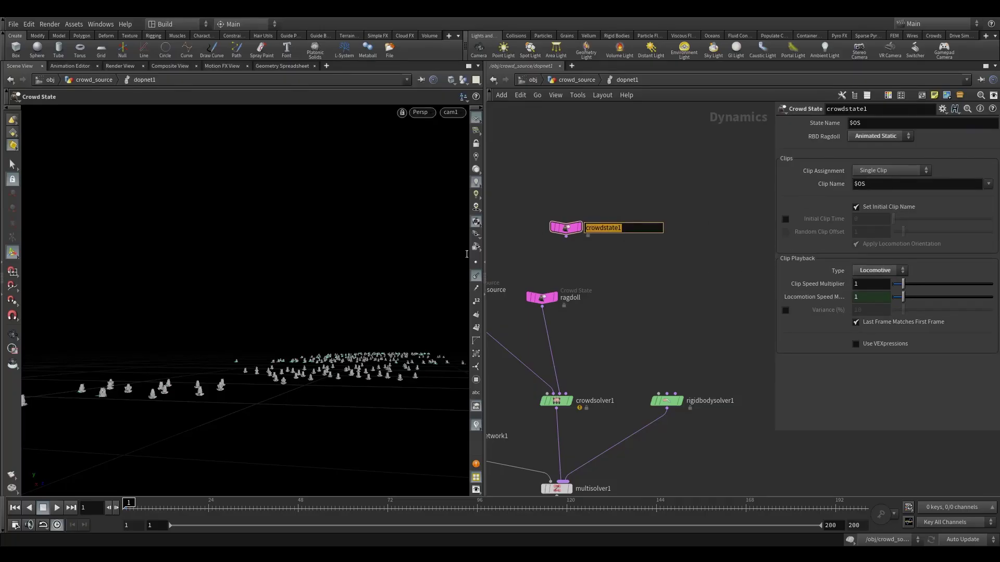
type("run_01")
key("Return")
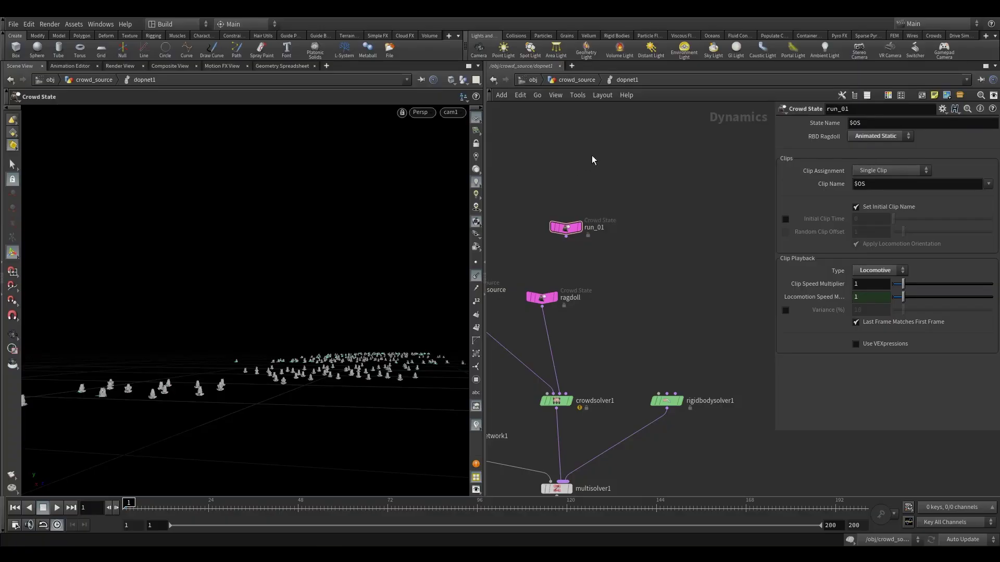
- Add a Merge node, connect run_01 to its input, and arrange the two nodes
key("Tab")
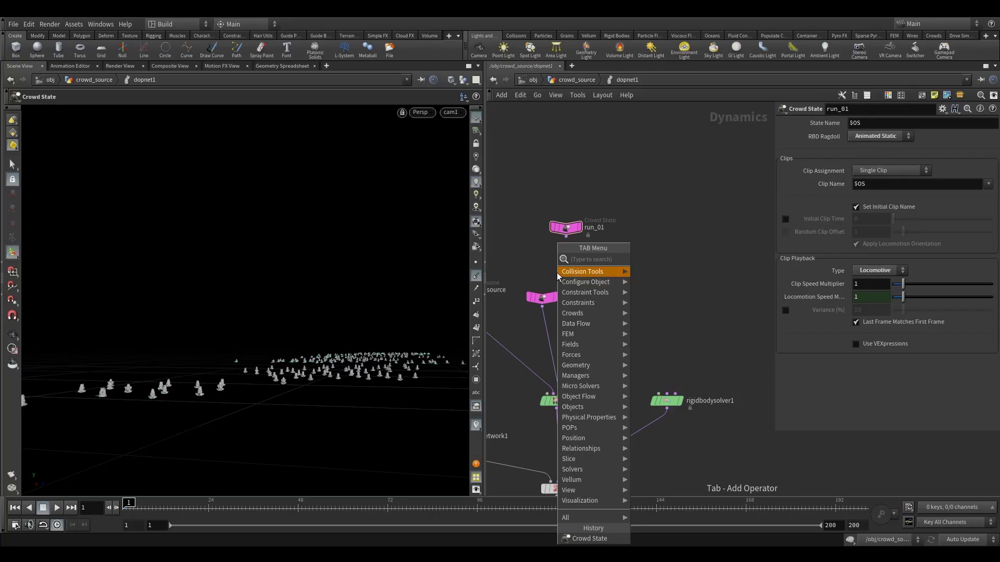
type("merge")
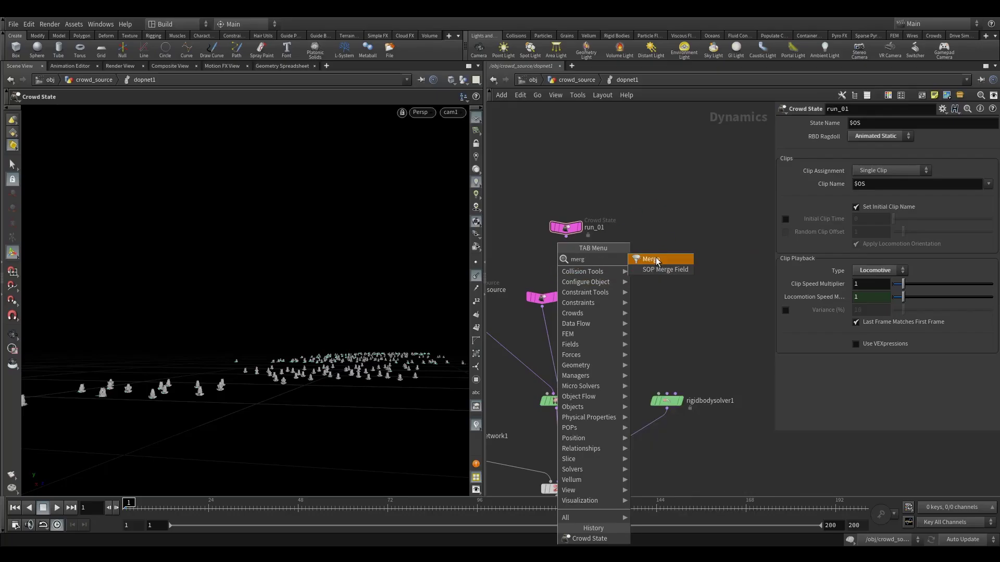
left_click(658, 258)
left_click(585, 255)
left_click_drag(566, 228, 602, 219)
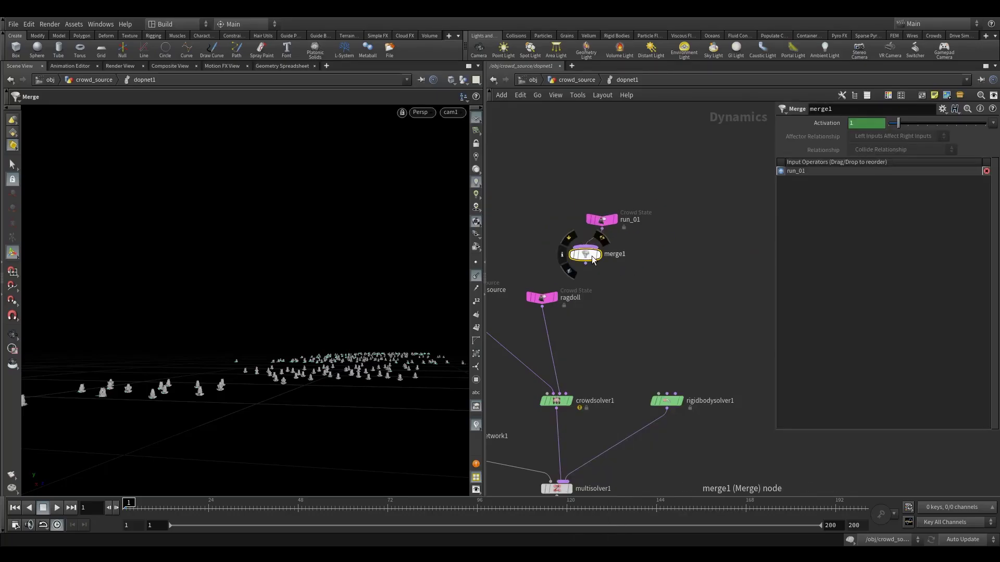
left_click_drag(586, 255, 635, 280)
left_click_drag(613, 228, 603, 228)
left_click_drag(632, 284, 641, 267)
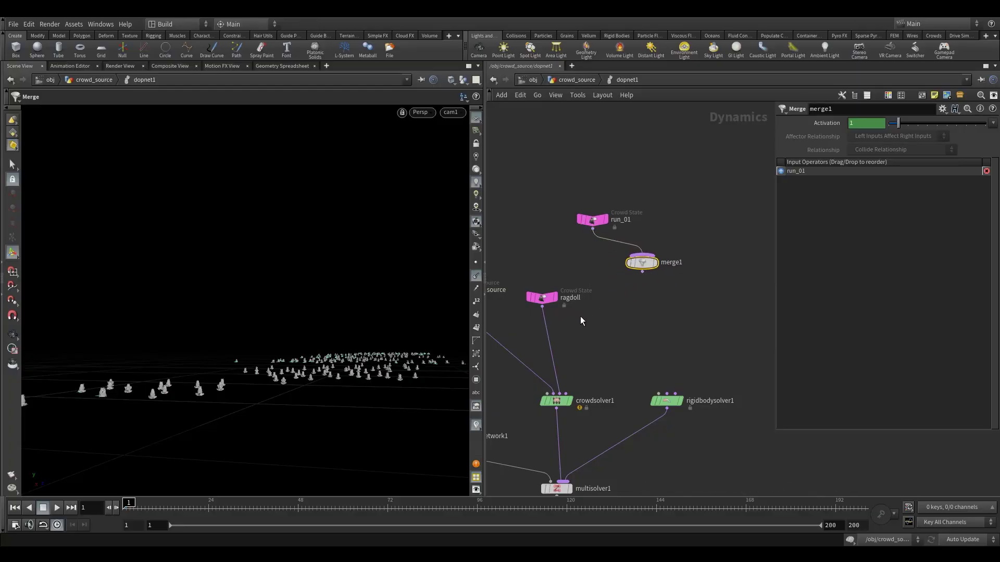
- Insert a second Merge node between ragdoll and crowdsolver1 and connect the run_01 merge's output to it
key("Tab")
type("merg")
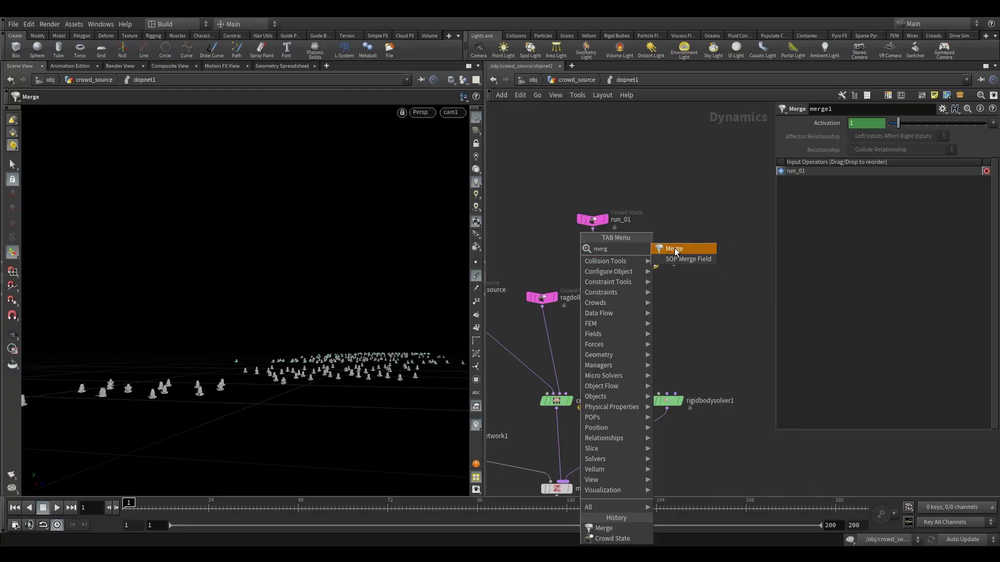
left_click(674, 248)
left_click(547, 335)
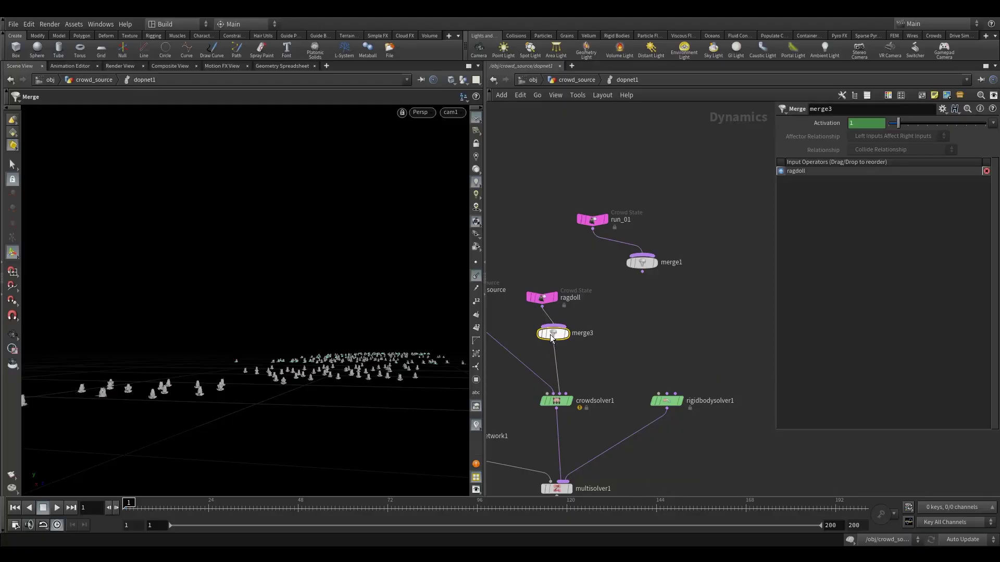
left_click_drag(552, 339, 570, 338)
left_click_drag(642, 272, 572, 326)
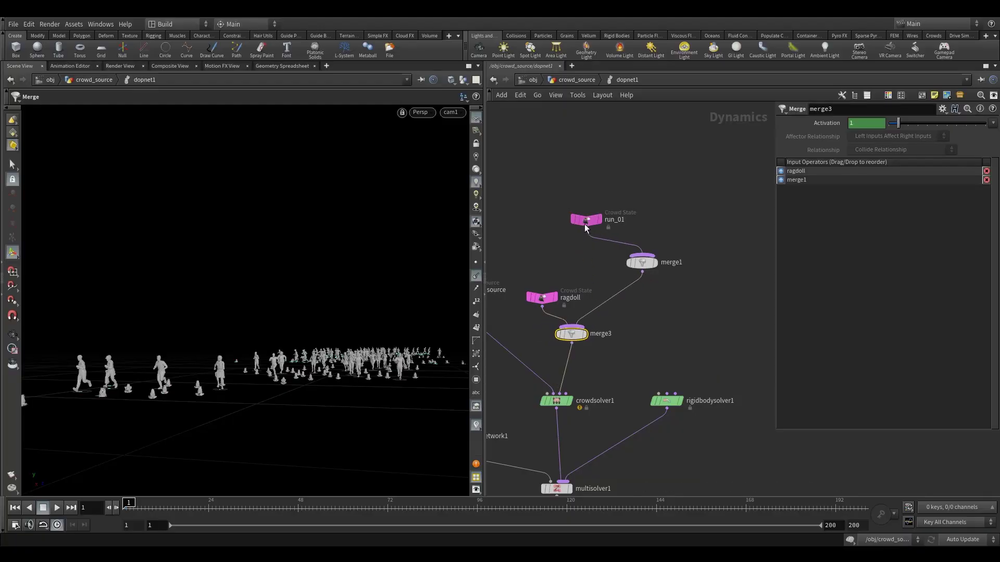
- Duplicate run_01 as run_02, run_03 and run_04 and connect the copies to merge1
mouse_move(597, 200)
middle_mouse_down()
mouse_move(553, 190)
mouse_move(585, 197)
middle_mouse_up()
left_click(516, 205)
left_click_drag(564, 220, 664, 258, "alt")
left_click(649, 270)
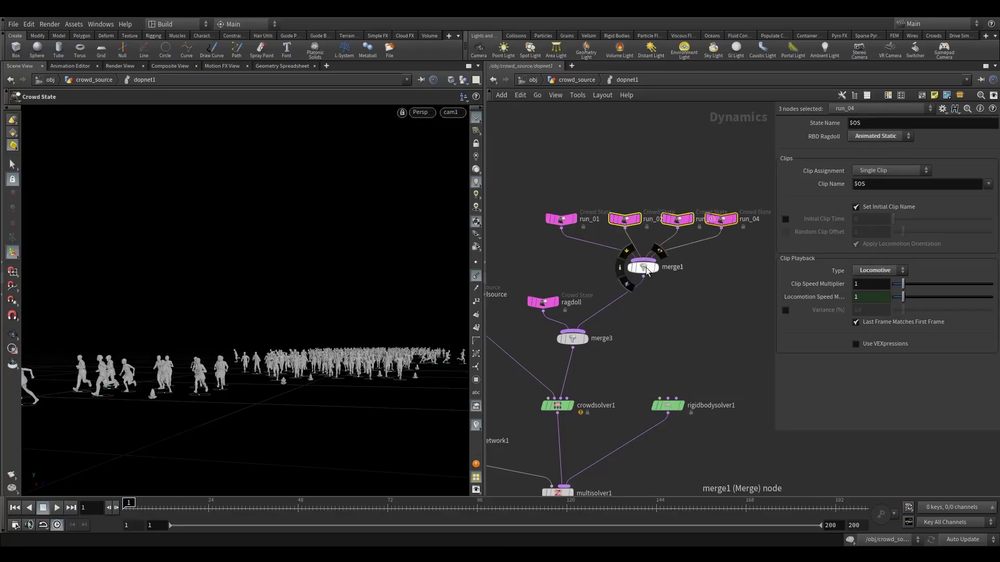
scroll(646, 268, "down", 4)
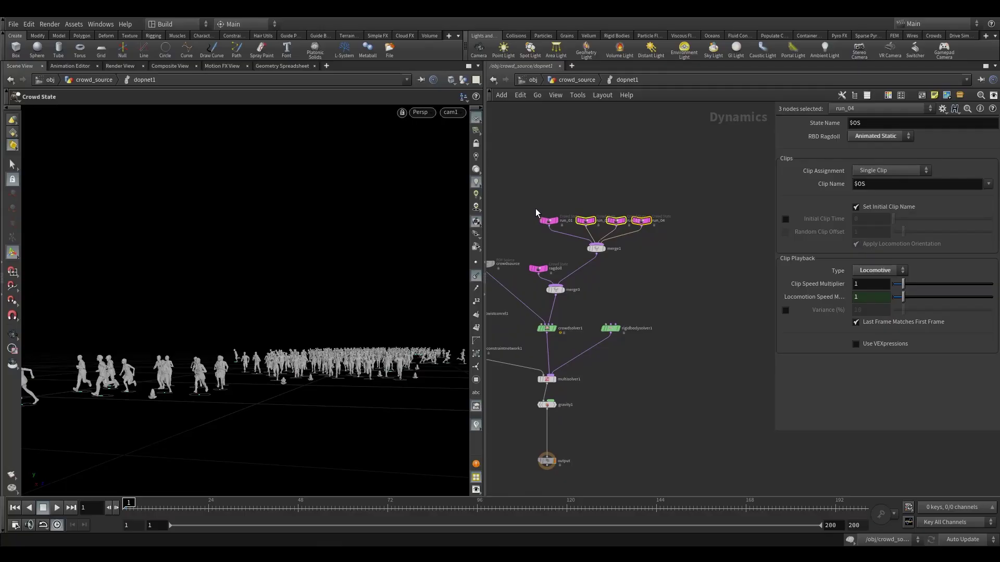
- Spread out the connected run states and duplicate further crowd states, run_05 through run_08, beside them
left_click_drag(548, 220, 525, 216)
left_click_drag(585, 220, 668, 236)
left_click(615, 207)
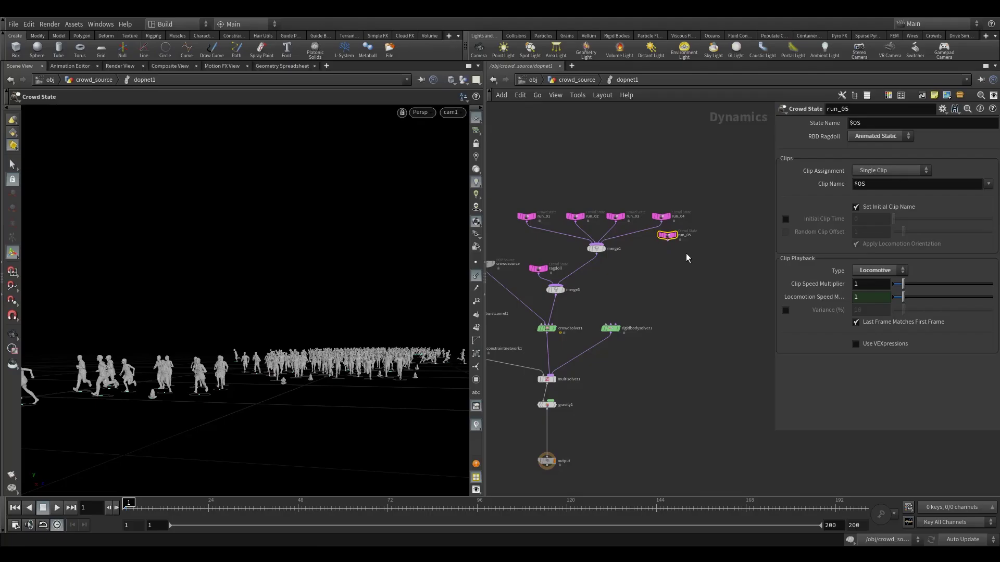
middle_click_drag(686, 253, 623, 255)
left_click_drag(610, 238, 706, 241, "alt")
middle_click_drag(643, 261, 622, 263)
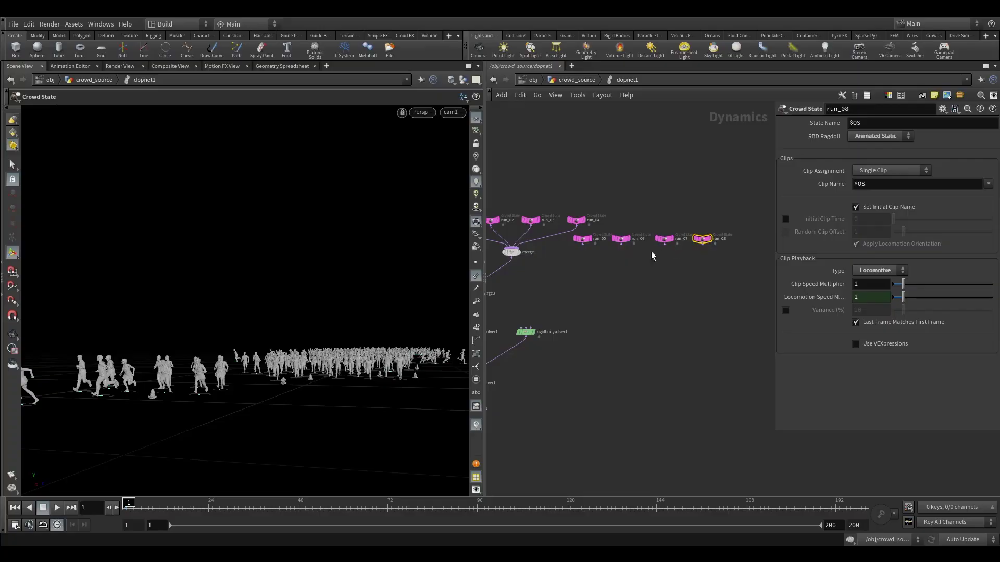
scroll(604, 243, "up", 3)
- Return to the crowd_source level and check the full state names listed on crowdsource1
left_click(551, 84)
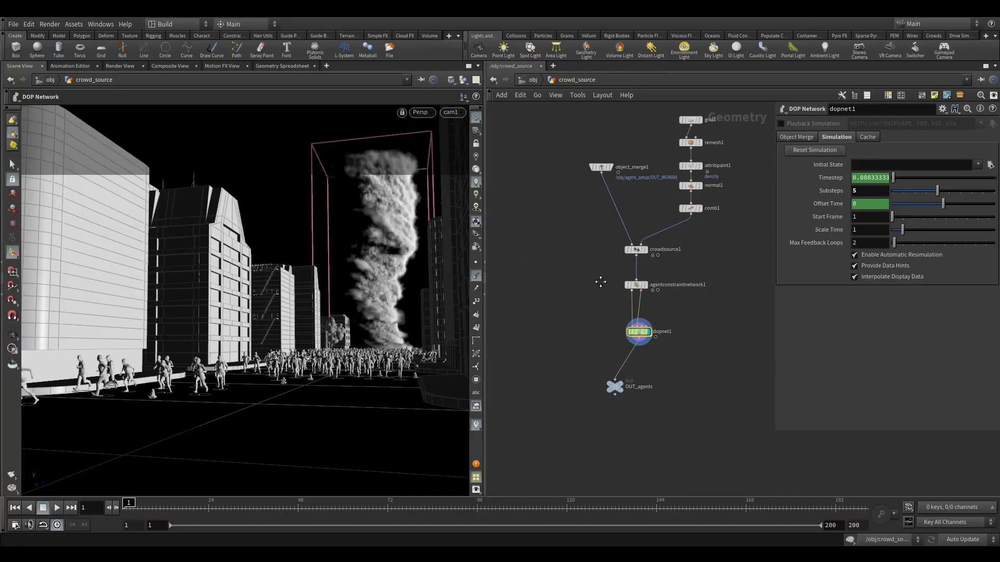
middle_click_drag(603, 281, 580, 283)
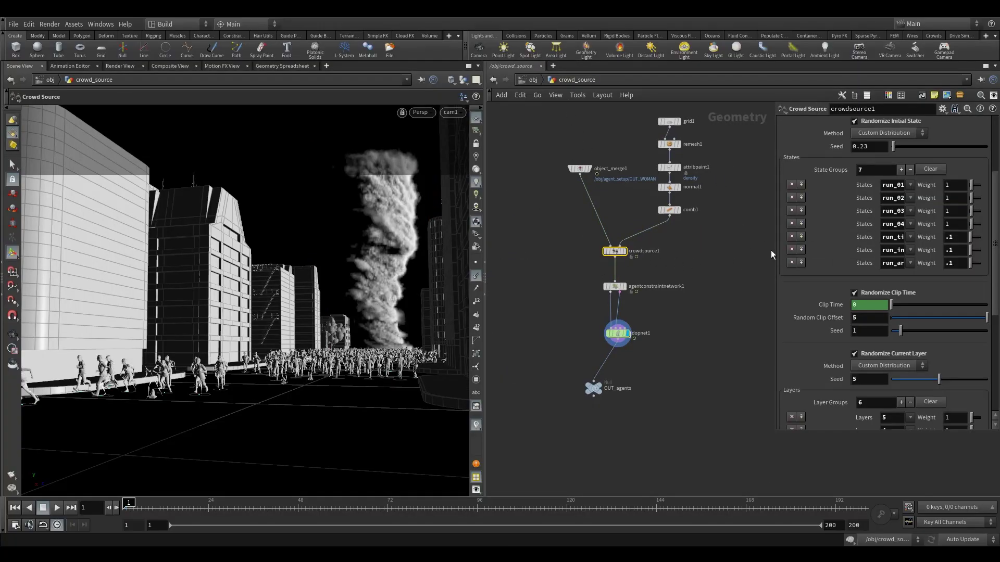
left_click_drag(777, 251, 649, 270)
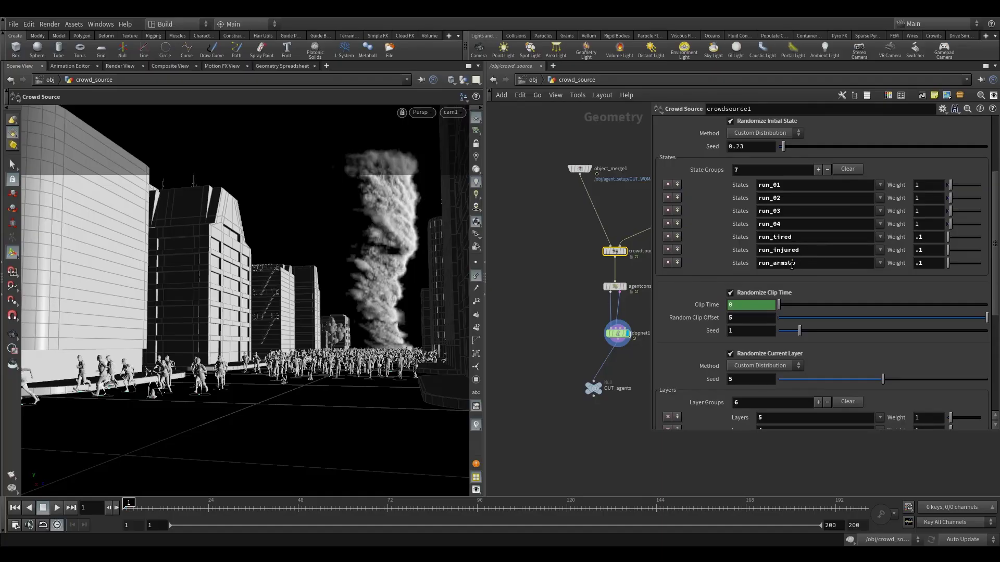
- Go back into dopnet1 and delete the surplus run_08 crowd state
middle_click_drag(576, 277, 593, 255)
left_click(582, 328)
double_click(582, 328)
key("Delete")
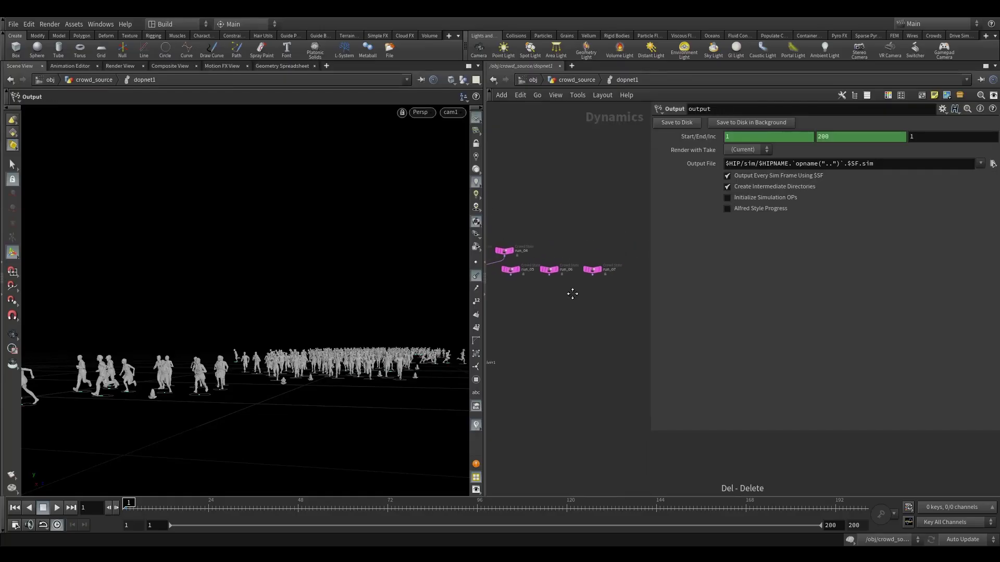
- Rename the run_05 crowd state as run_tired
middle_click_drag(499, 273, 527, 267)
scroll(527, 267, "up", 5)
double_click(589, 264)
key("shift+Left")
key("shift+Left")
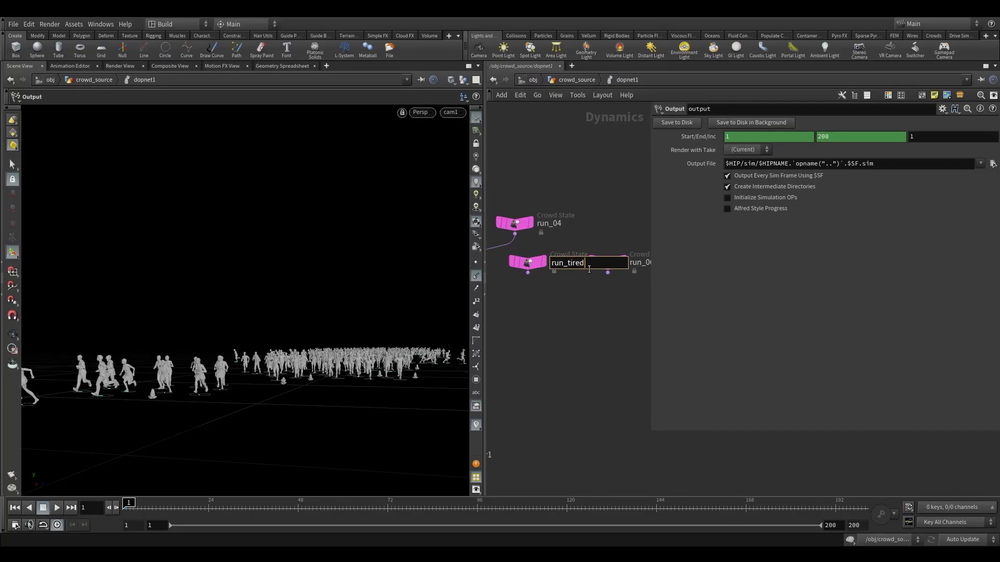
key("Return")
- Rename the run_06 crowd state as run_injured
middle_click_drag(575, 317, 514, 324)
double_click(552, 267)
key("shift+Left")
key("shift+Left")
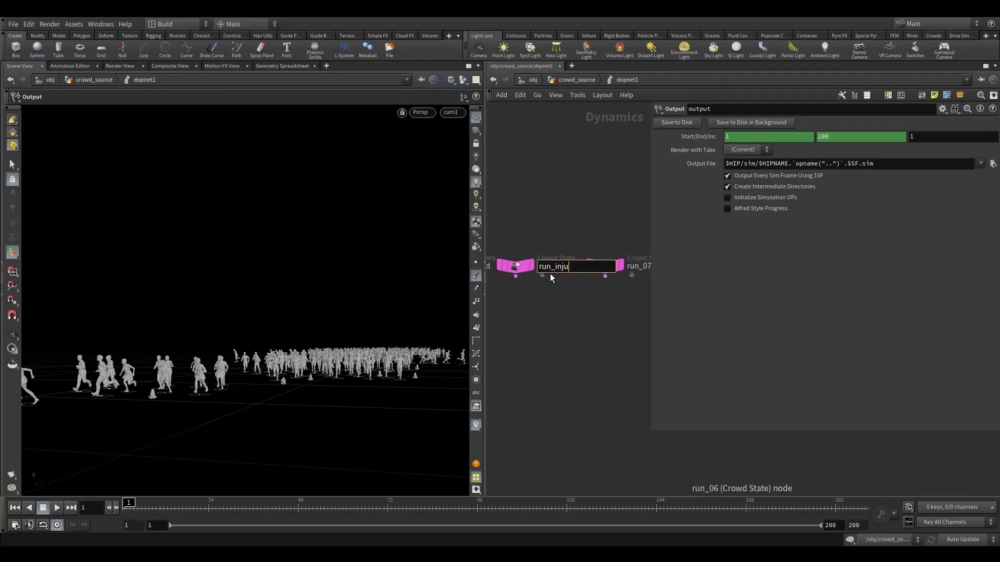
type("injured")
key("Return")
- Rename the run_07 crowd state as run_armsUp
middle_click_drag(604, 324, 516, 337)
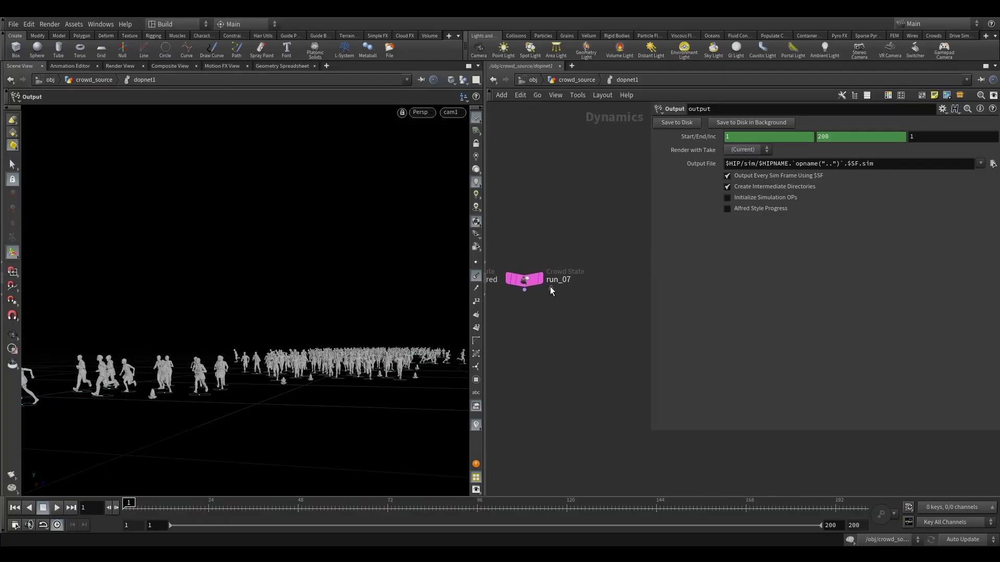
double_click(573, 280)
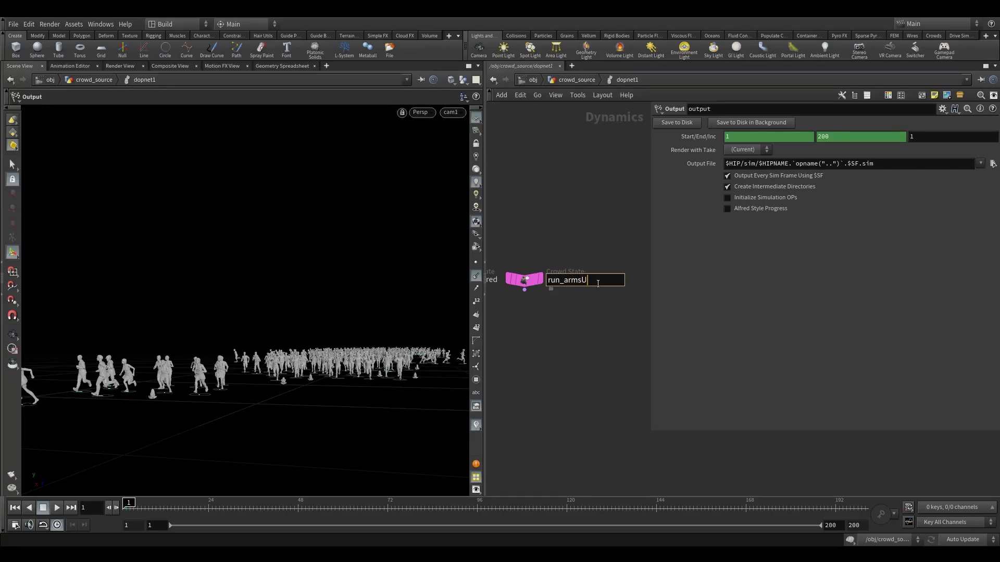
type("armsUp")
key("Return")
- Connect the run_tired, run_injured and run_armsUp crowd states to the merge node that joins the run states
scroll(573, 332, "down", 4)
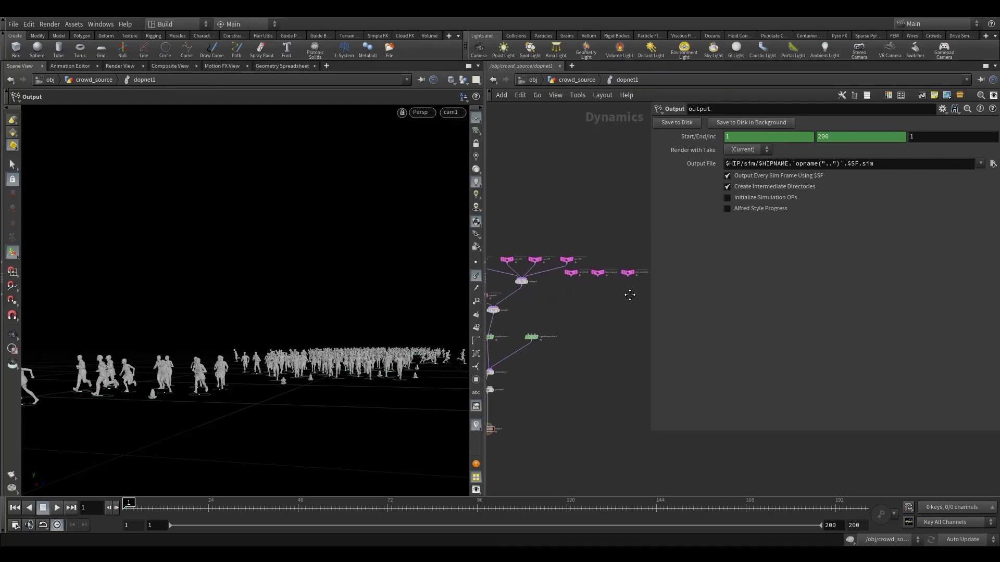
left_click_drag(628, 280, 526, 262)
middle_click_drag(516, 281, 539, 277)
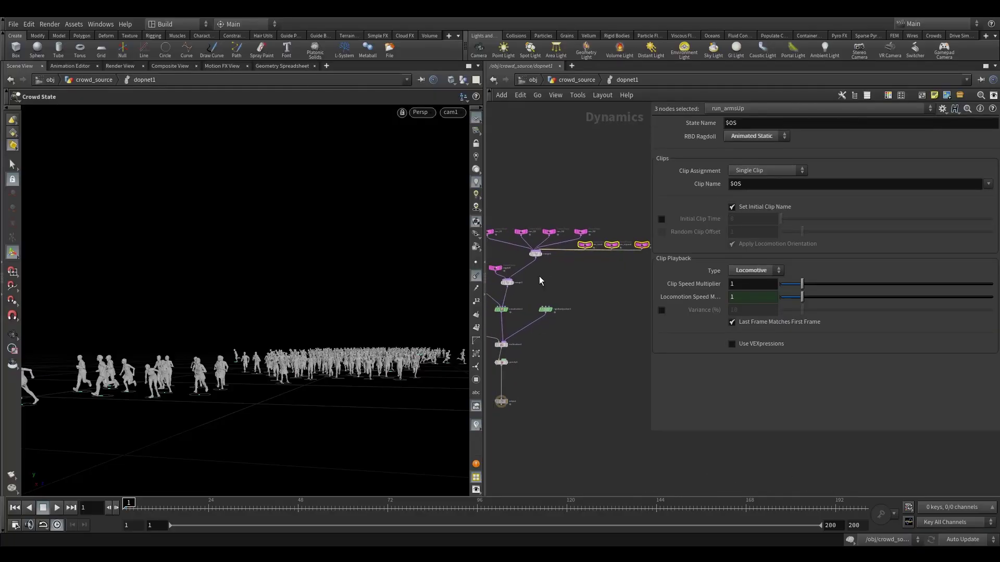
- Leave the camera view to see the crowd from above, widen the network editor and frame the whole DOP network
left_click(13, 337)
left_click_drag(210, 308, 233, 216)
middle_click_drag(311, 221, 209, 252)
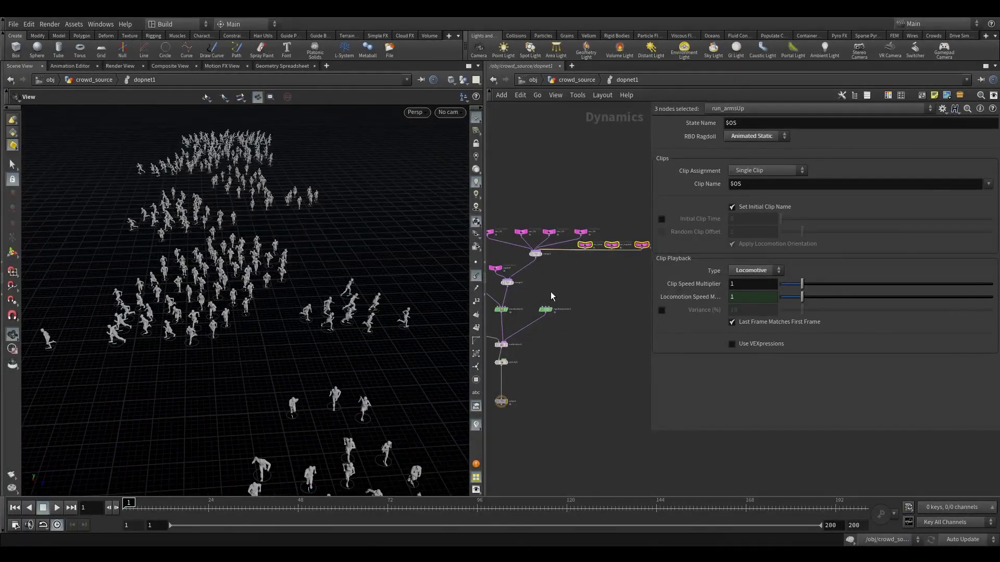
middle_click_drag(542, 287, 639, 269)
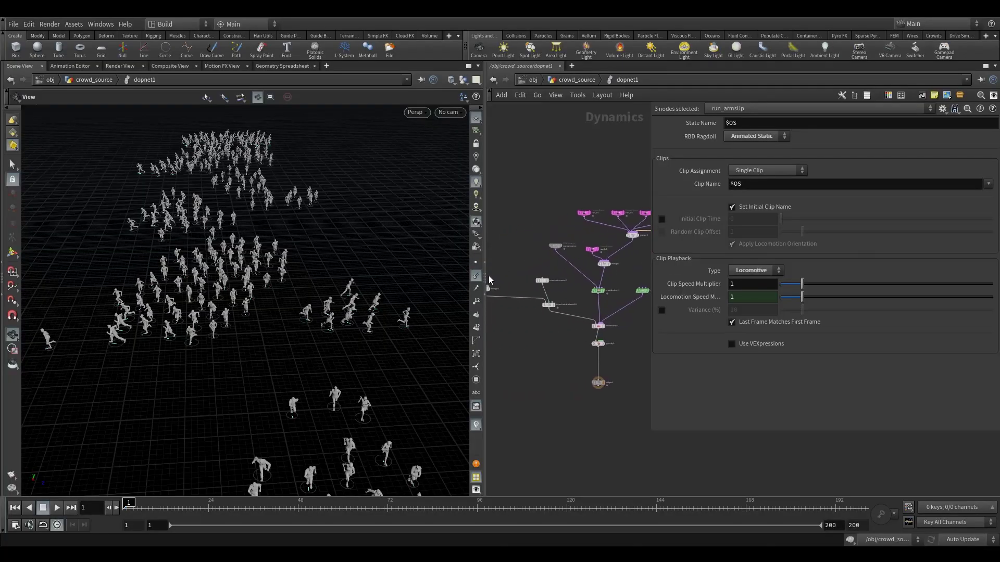
left_click_drag(490, 280, 354, 281)
key("h")
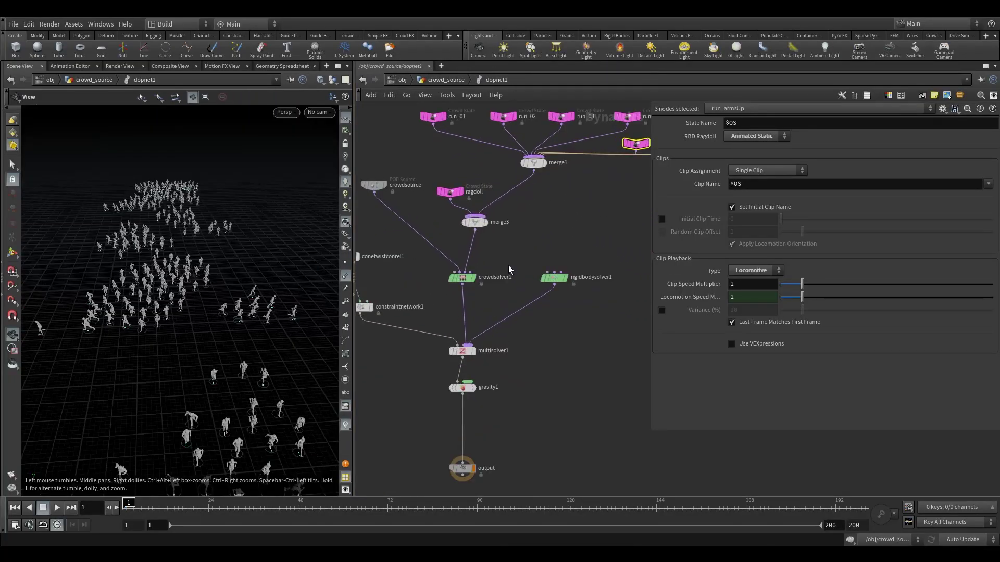
left_click(500, 305)
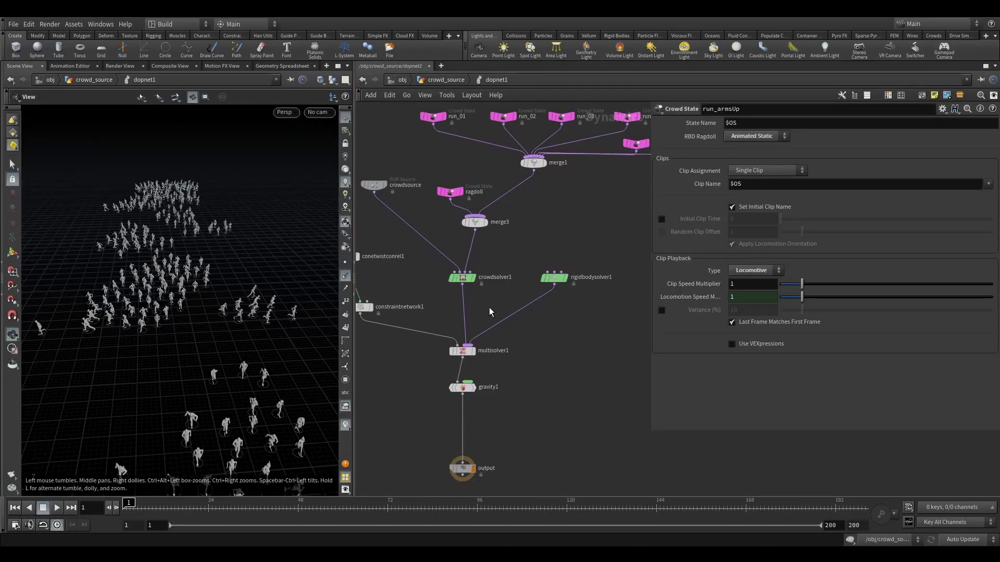
- Play the first few frames of the simulation to check the running agents, and return to frame 1
left_click(57, 509)
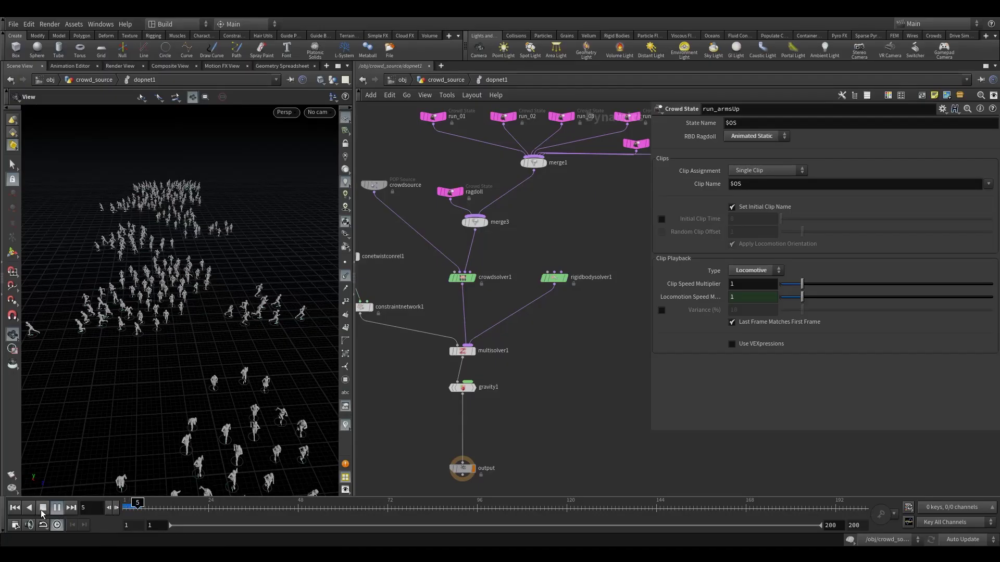
left_click(41, 510)
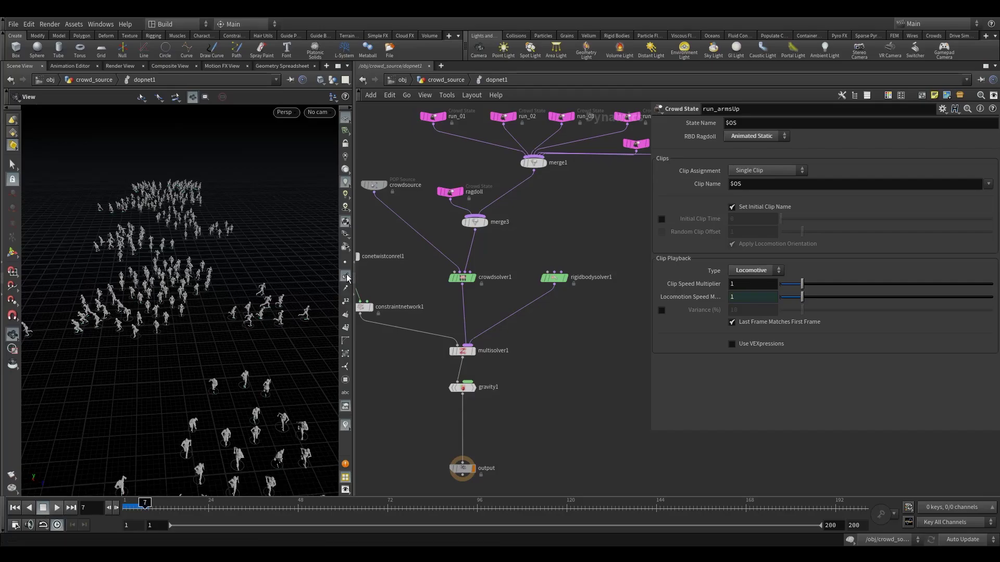
left_click(15, 508)
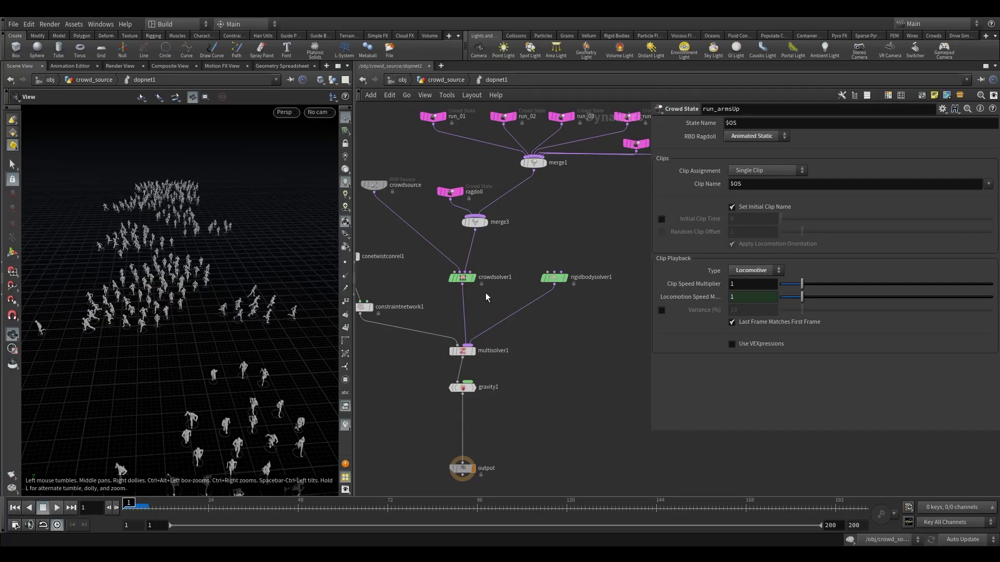
- Enable foot locking in crowdsolver1's terrain settings
left_click(462, 277)
left_click(715, 123)
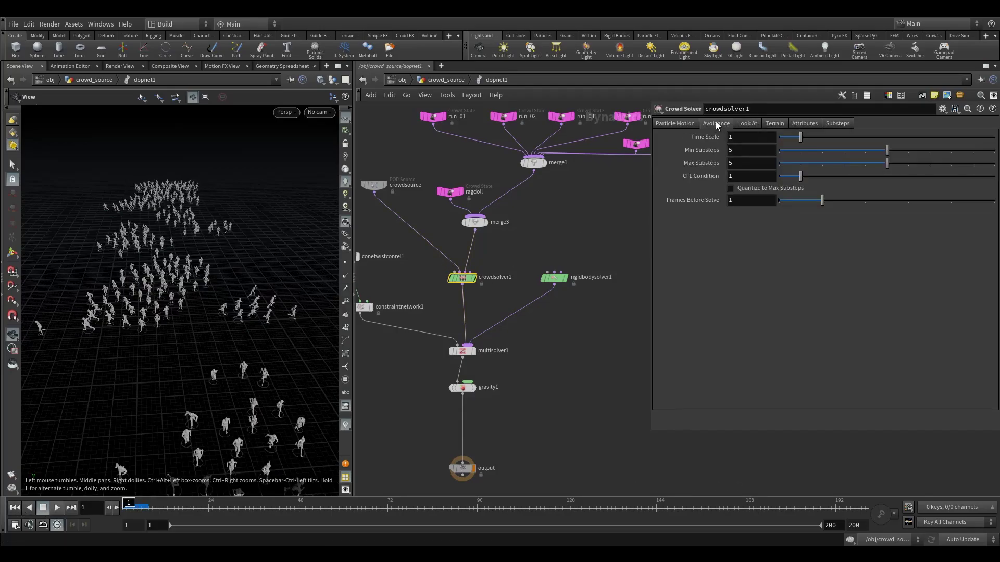
left_click(753, 126)
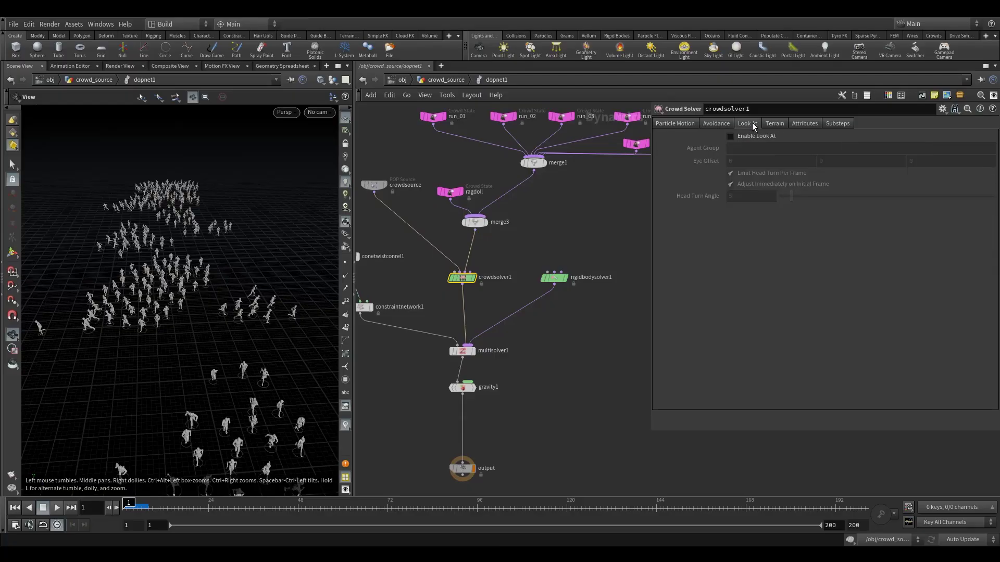
left_click(774, 124)
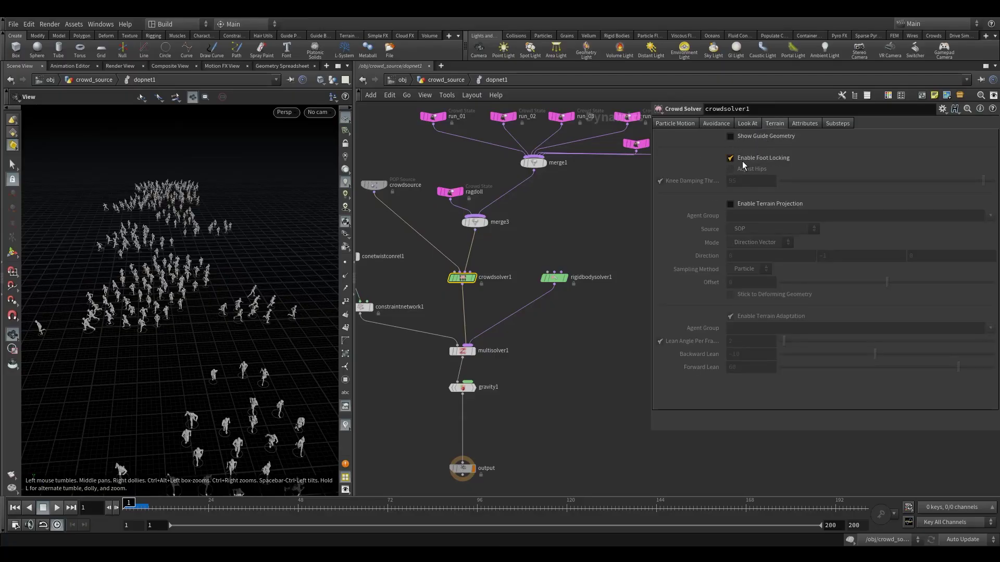
mouse_move(751, 166)
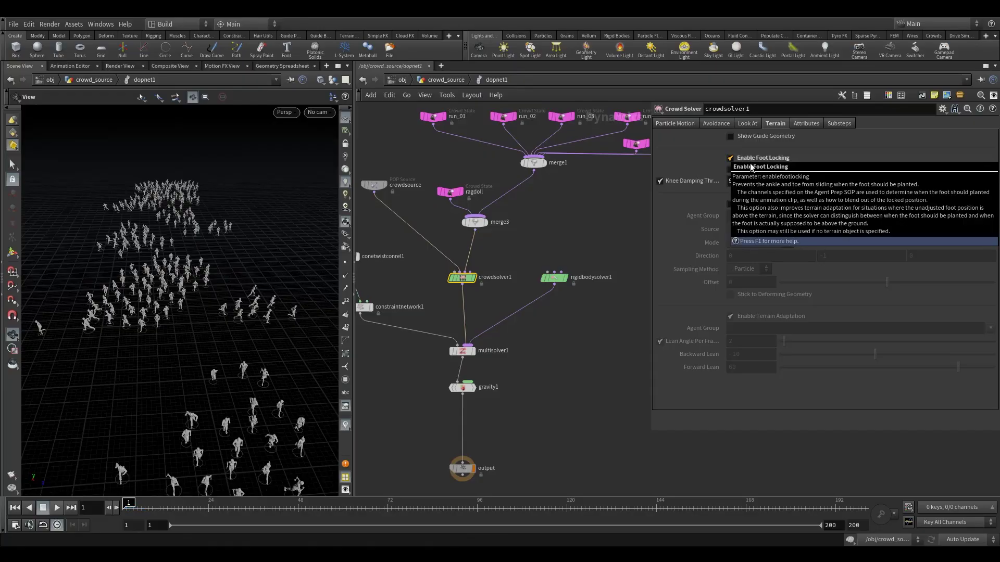
left_click_drag(258, 345, 256, 330)
right_click_drag(222, 385, 232, 284)
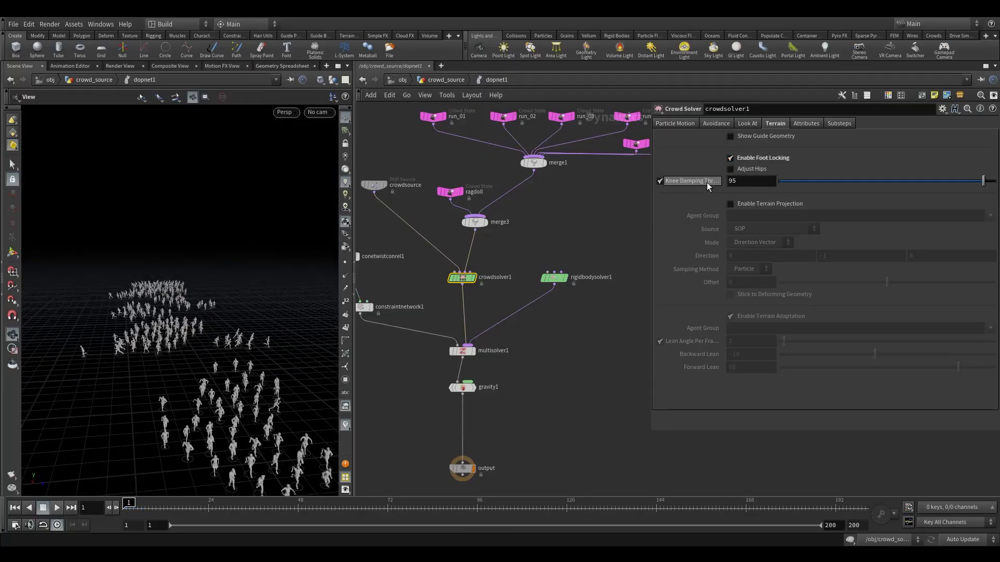
- Enable terrain projection on crowdsolver1 and set its SOP path to /obj/City/OUT_terrain
left_click(990, 217)
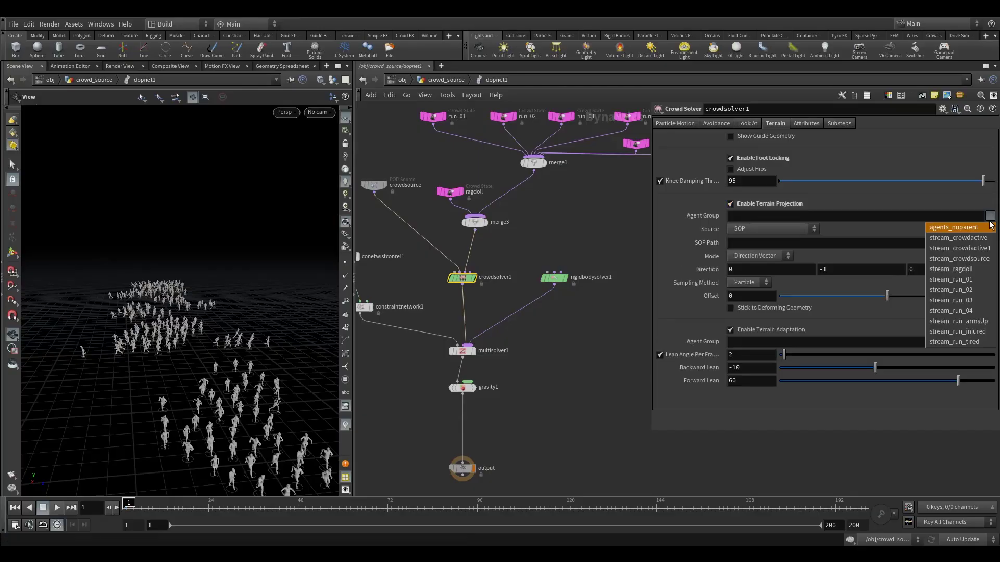
left_click(878, 202)
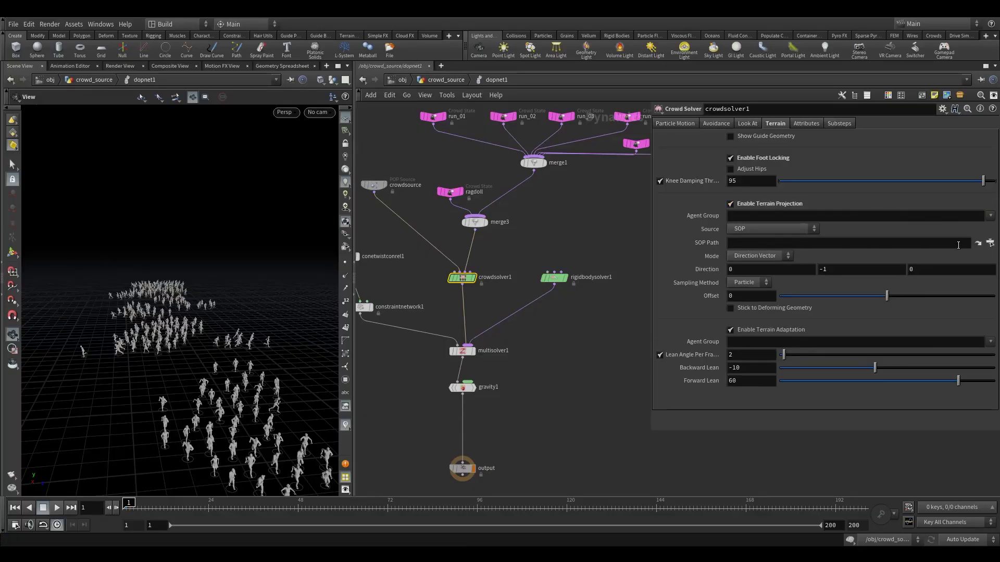
left_click(992, 245)
left_click_drag(925, 151, 773, 155)
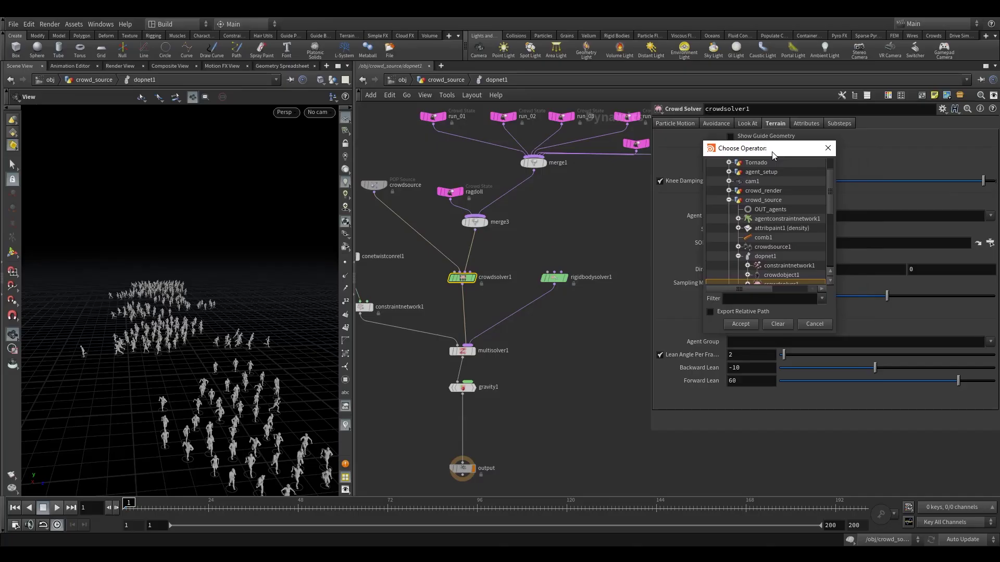
left_click(728, 200)
left_click(729, 183)
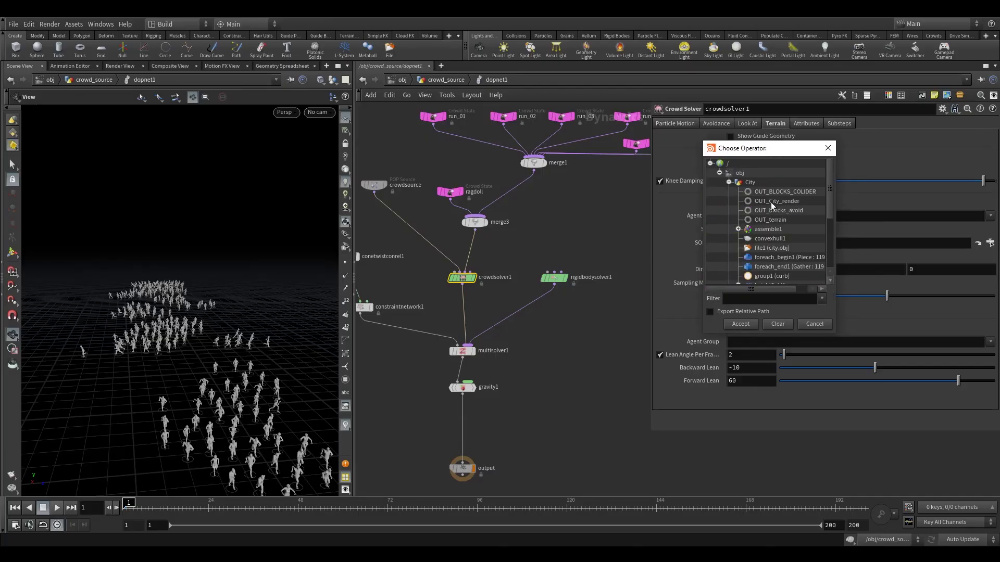
left_click(774, 219)
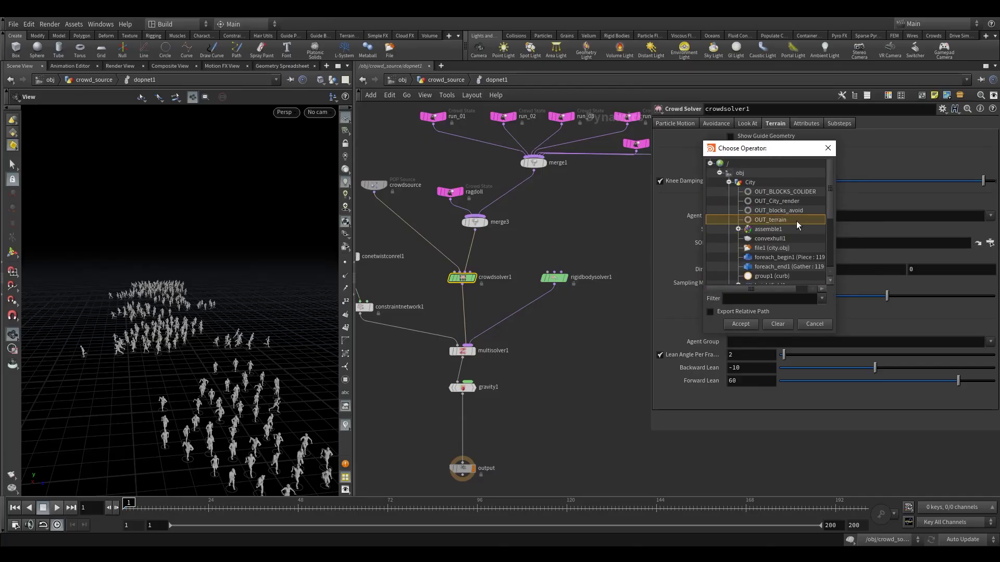
left_click(742, 323)
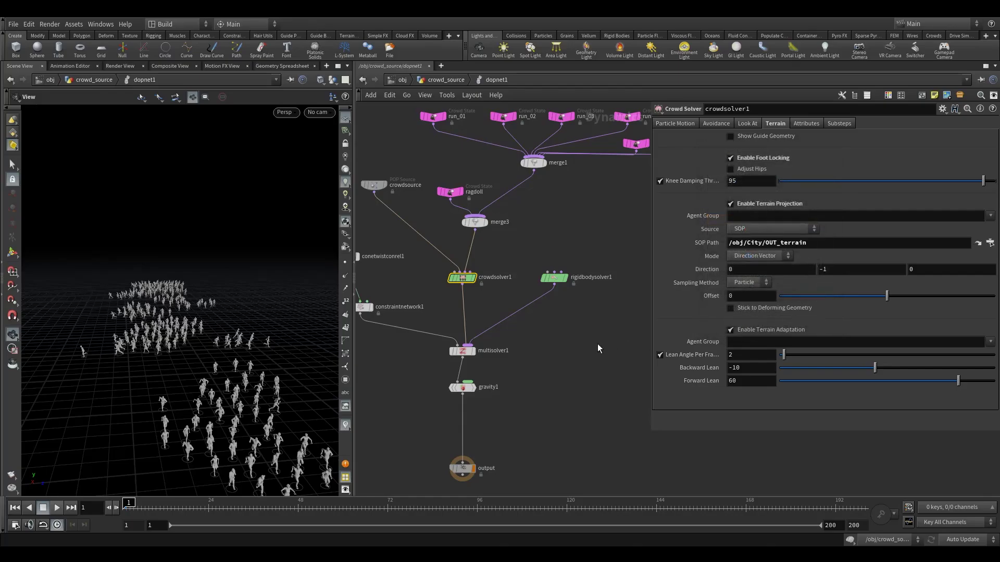
- Check the agents' movement with terrain projection over the opening frames and rewind to frame 1
left_click_drag(205, 319, 187, 315)
right_click_drag(187, 315, 375, 294)
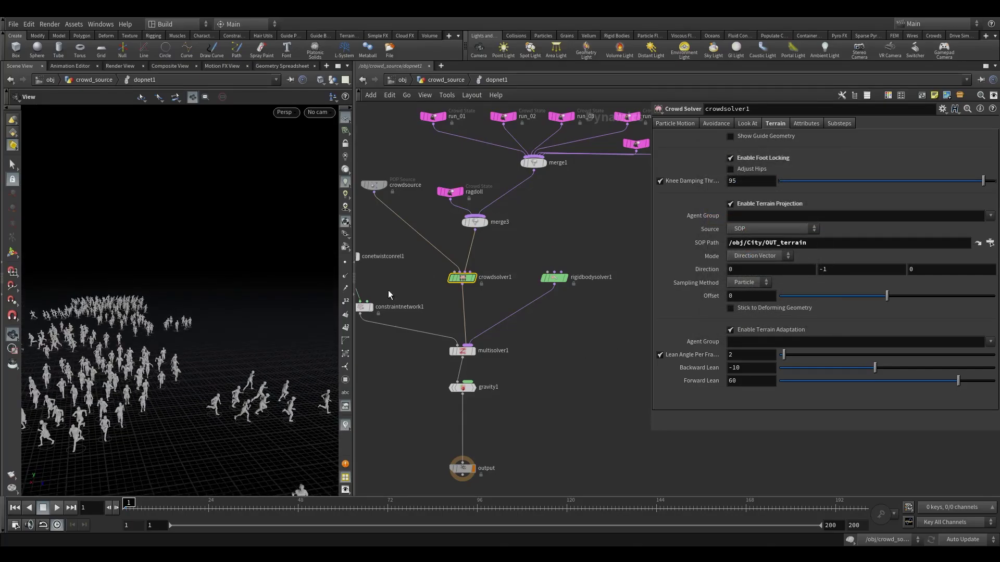
left_click(44, 509)
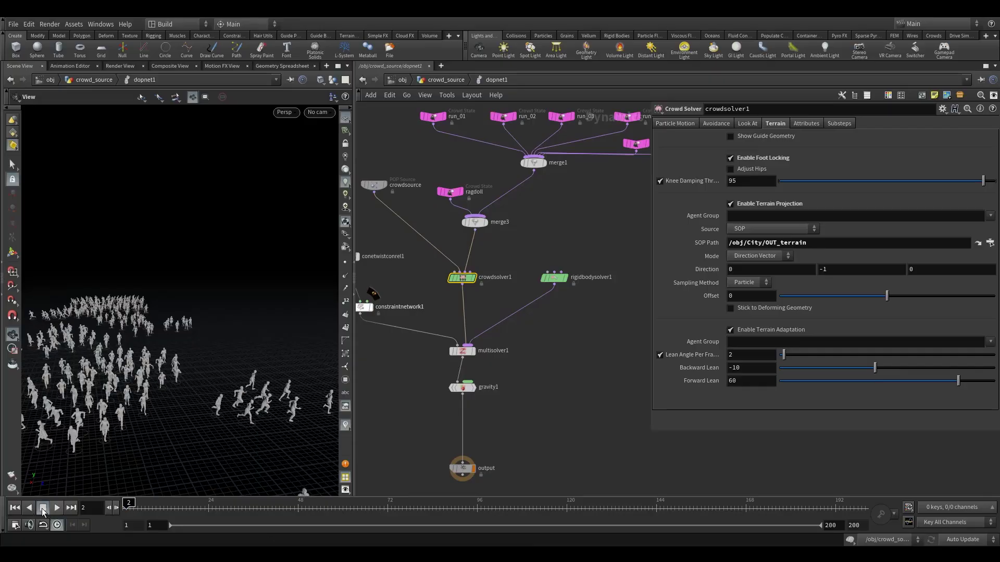
left_click(16, 509)
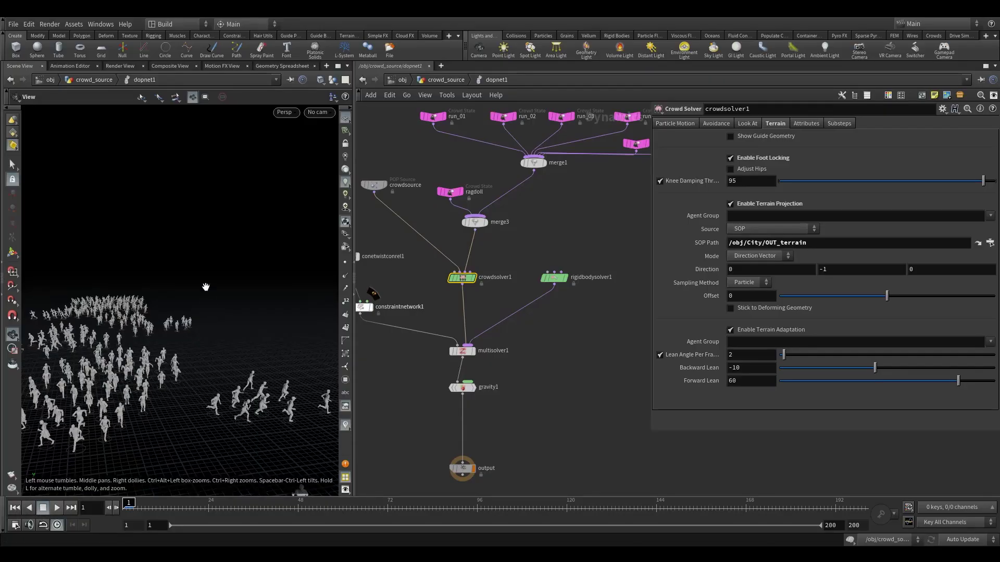
- At the crowd_source level, display crowdsource1 to compare its agents with the simulated ones, restore dopnet1's display and go back inside it
left_click(428, 81)
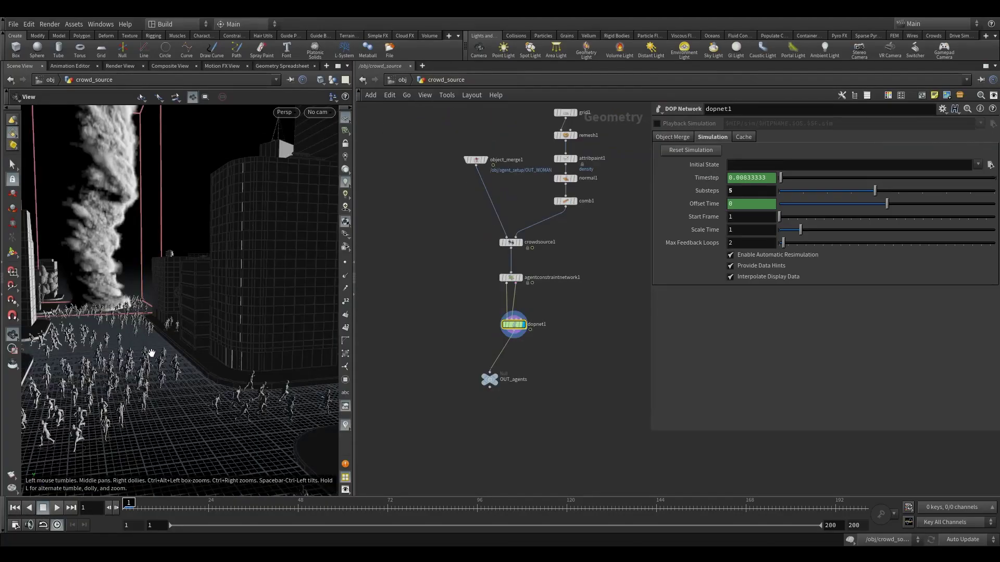
mouse_move(315, 285)
right_mouse_down()
mouse_move(533, 242)
mouse_move(393, 289)
mouse_move(318, 291)
right_mouse_up()
left_click_drag(318, 292, 191, 292)
left_click(519, 243)
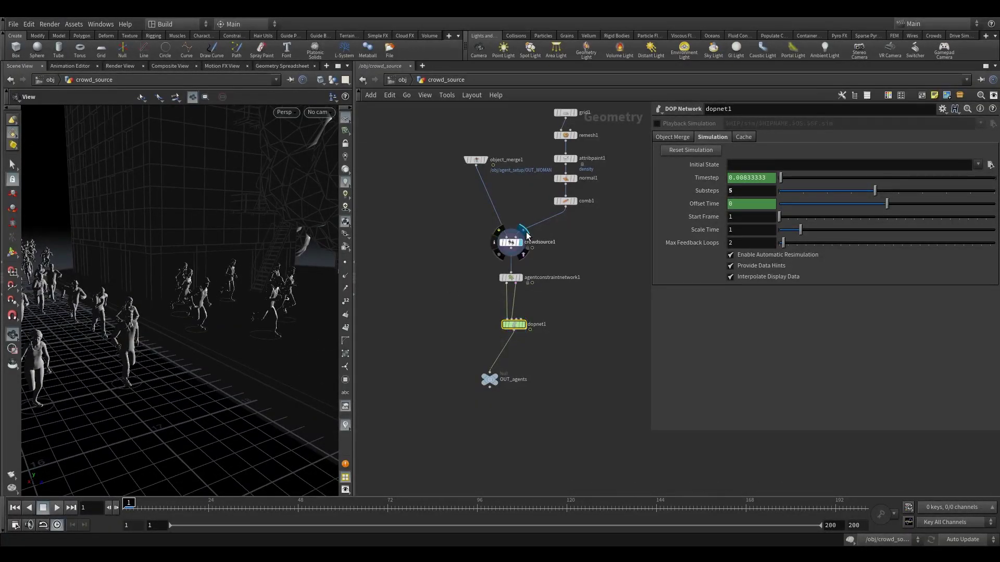
left_click(510, 242)
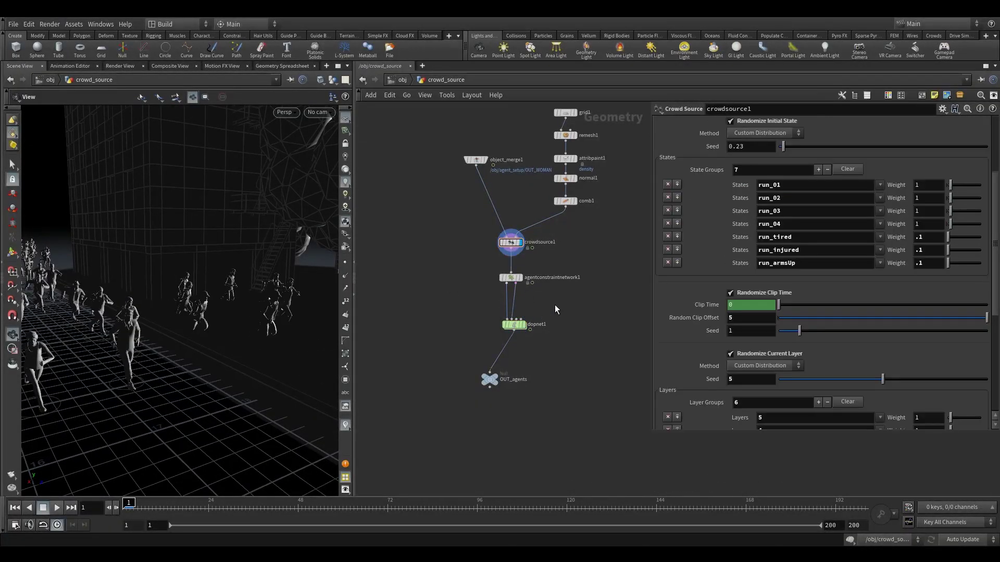
left_click(522, 325)
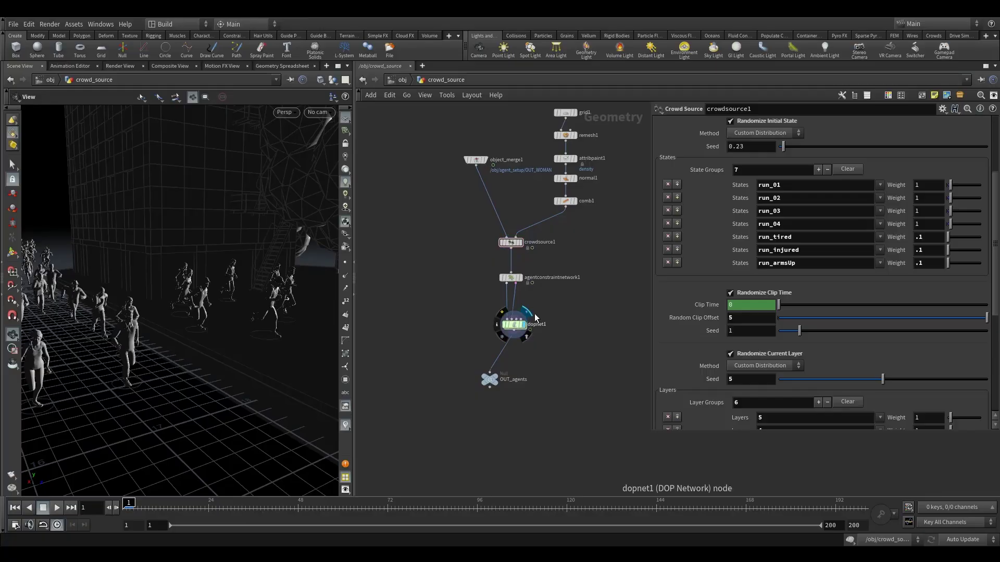
left_click(514, 325)
double_click(522, 325)
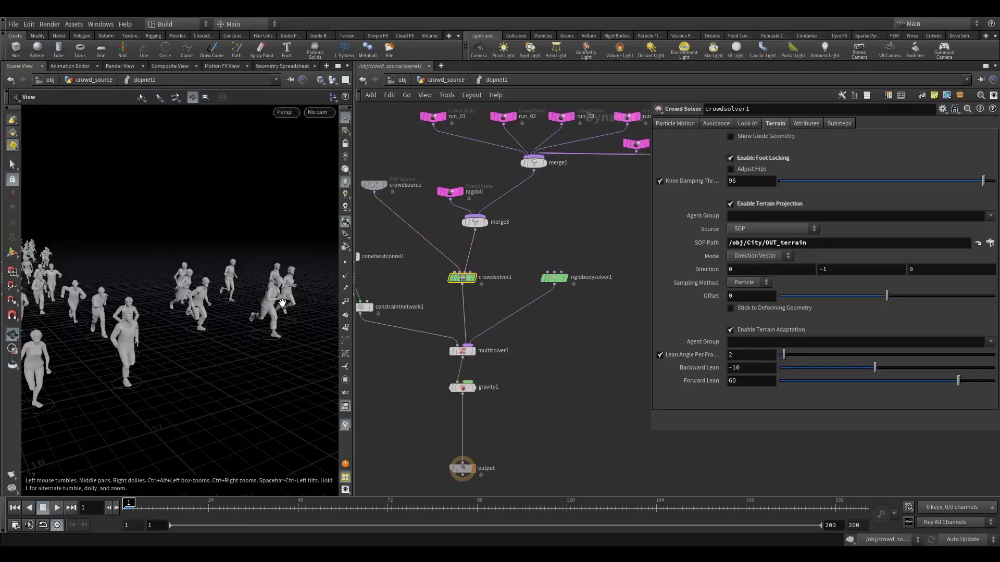
- Add a Ground Plane node to the DOP network beside gravity1
left_click_drag(281, 302, 272, 299)
middle_click_drag(500, 251, 574, 264)
scroll(572, 265, "down", 4)
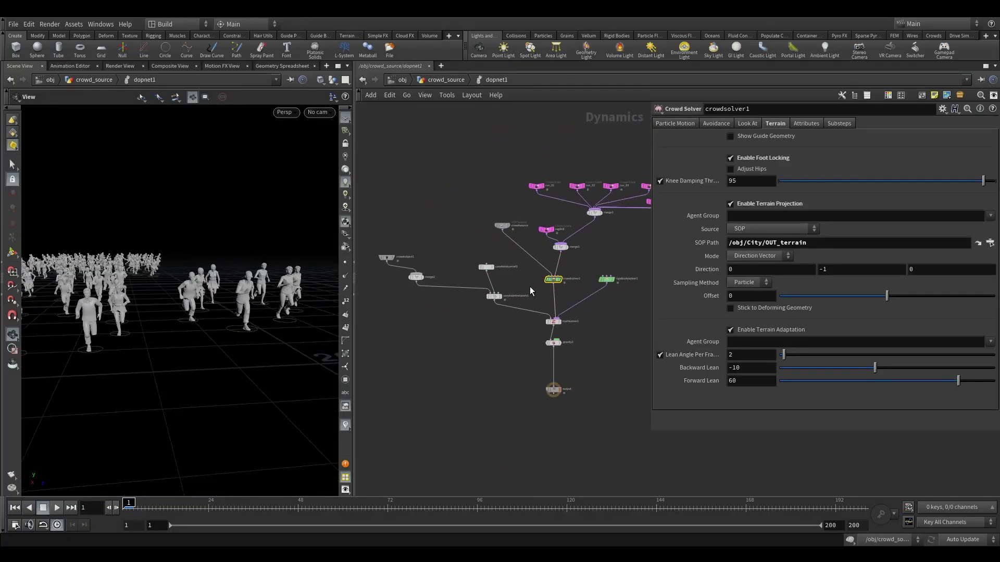
middle_click_drag(428, 246, 480, 245)
left_click_drag(156, 289, 176, 298)
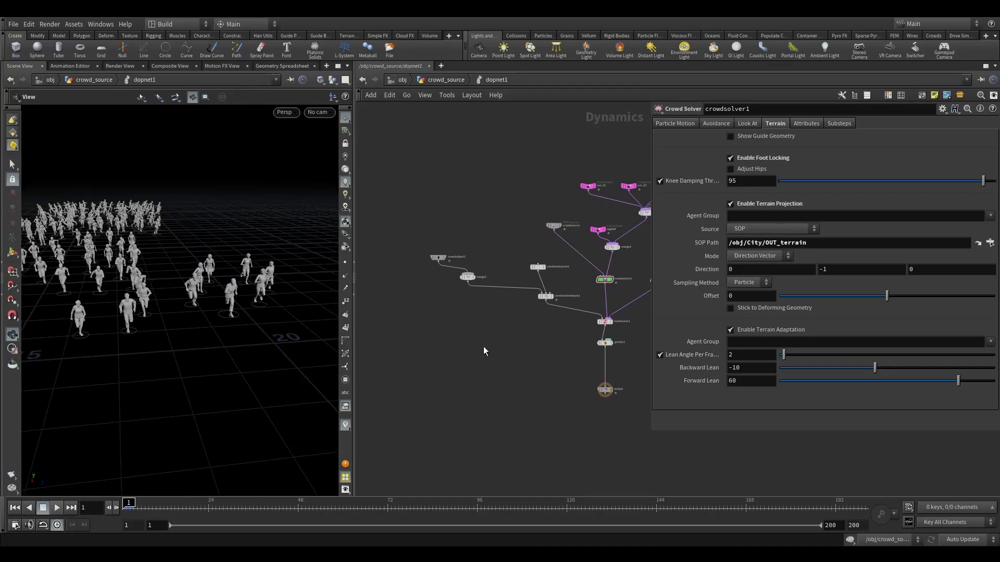
key("h")
key("Tab")
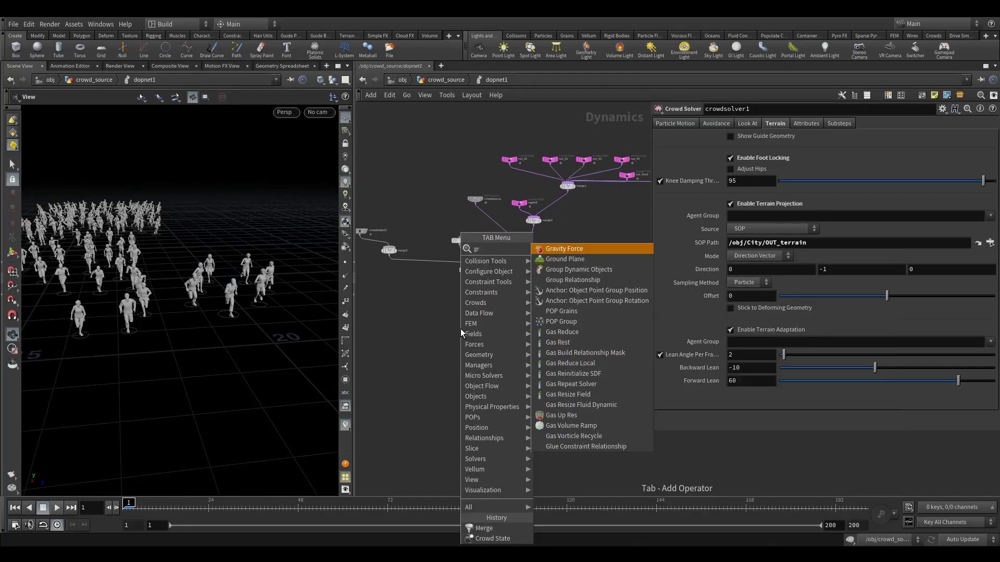
mouse_move(500, 282)
left_click(576, 248)
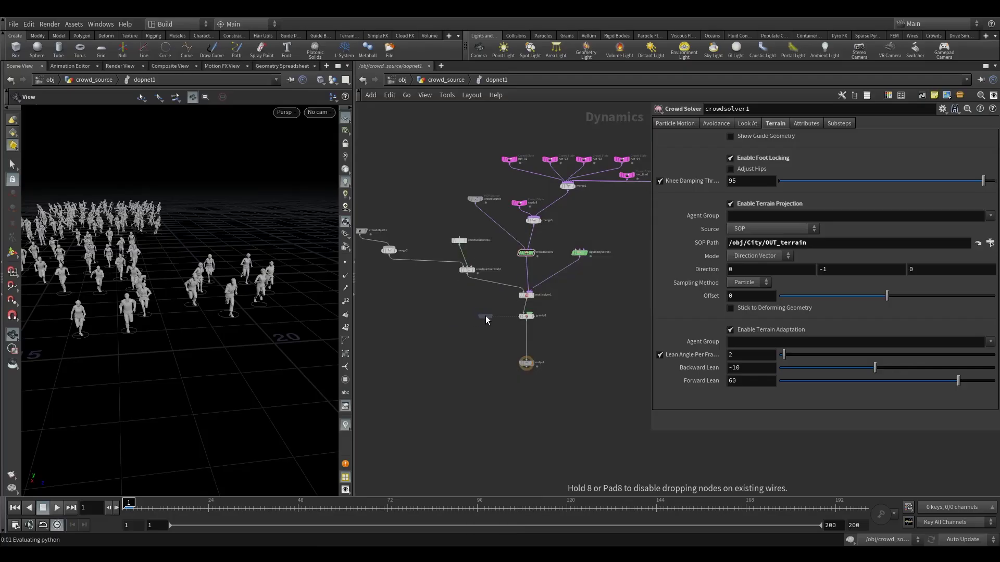
left_click(486, 316)
- Insert a Merge node between gravity1 and output, connect groundplane1 to it, and order groundplane1 above gravity1
key("Tab")
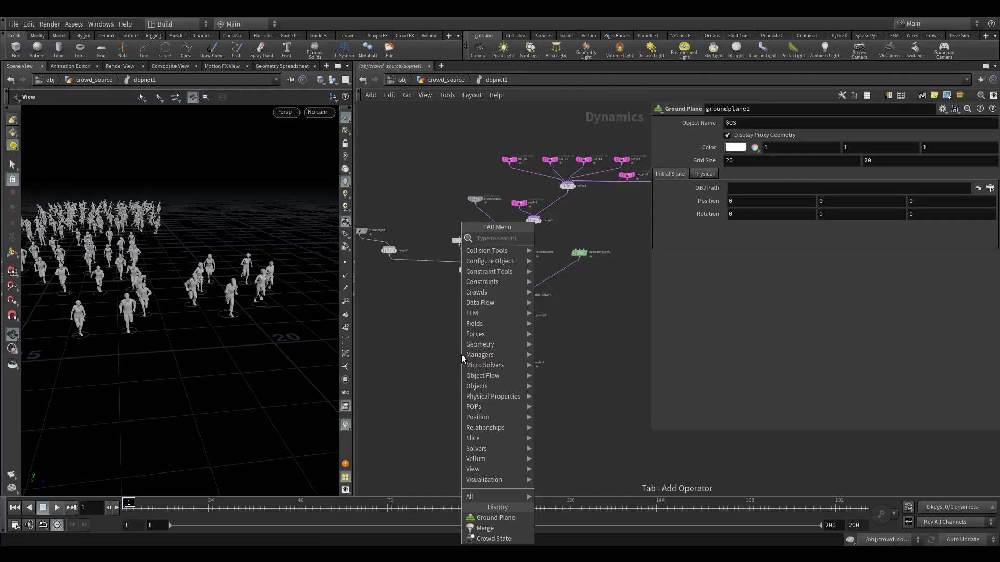
type("merg")
left_click(559, 240)
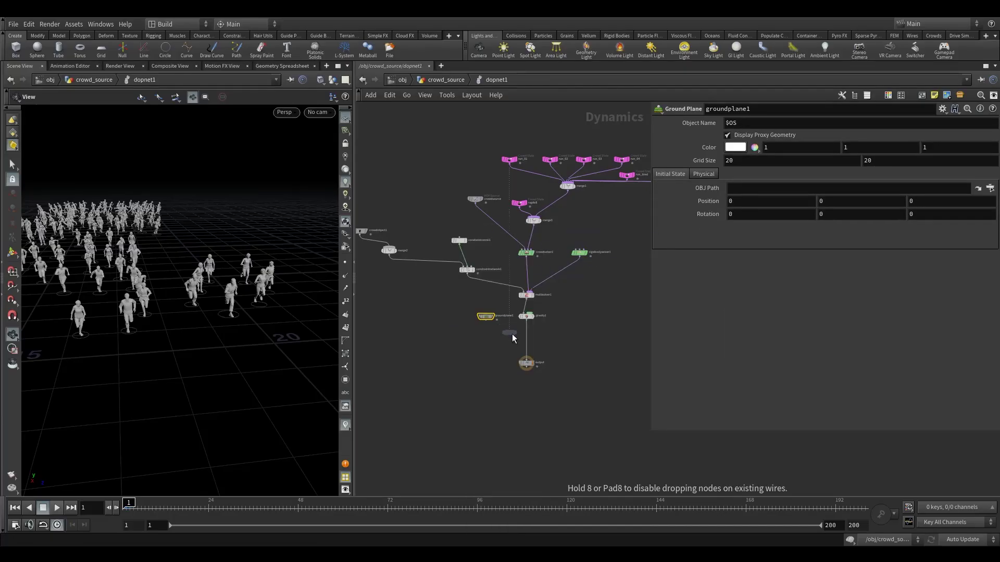
left_click(526, 337)
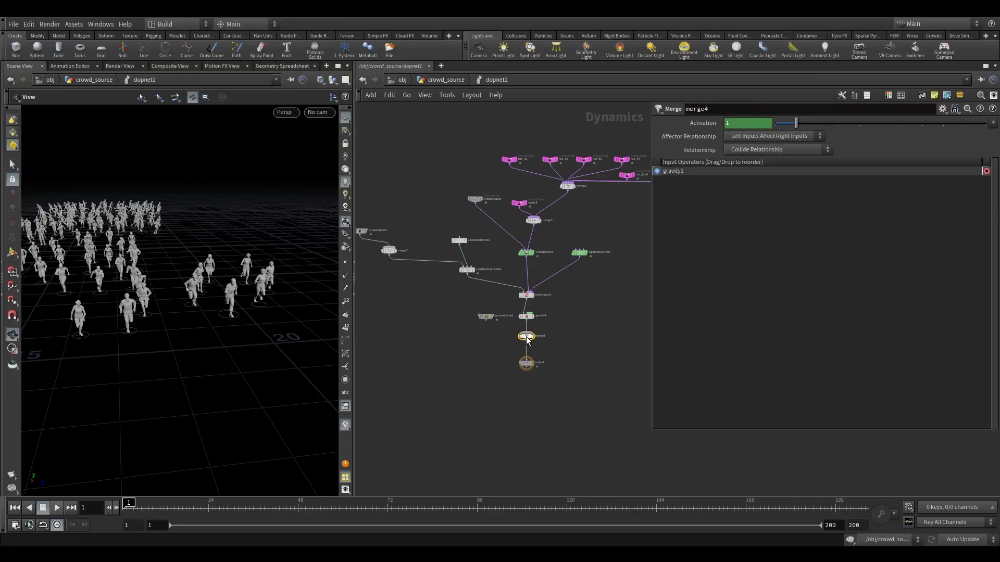
left_click_drag(490, 327, 523, 334)
left_click_drag(660, 183, 663, 168)
- Make room beside crowdobject1, add an RBD Packed Object node and connect it to merge2
scroll(489, 261, "up", 3)
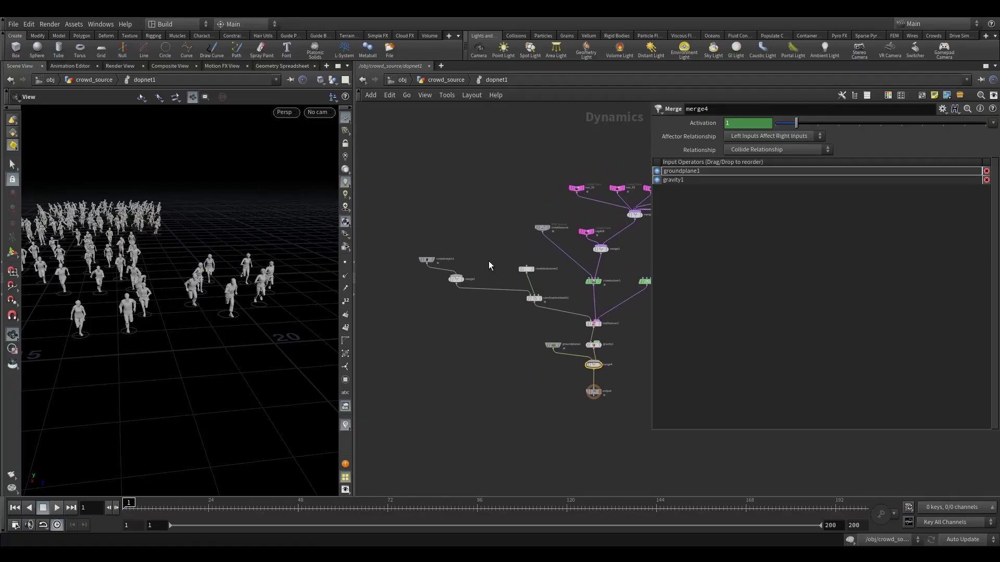
left_click_drag(439, 257, 418, 256)
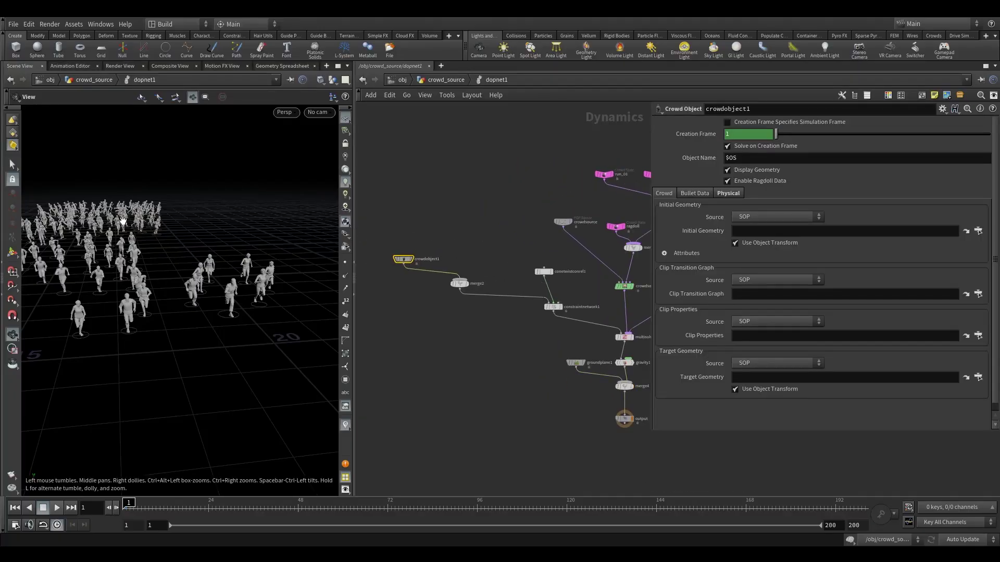
left_click_drag(162, 218, 166, 234)
key("Tab")
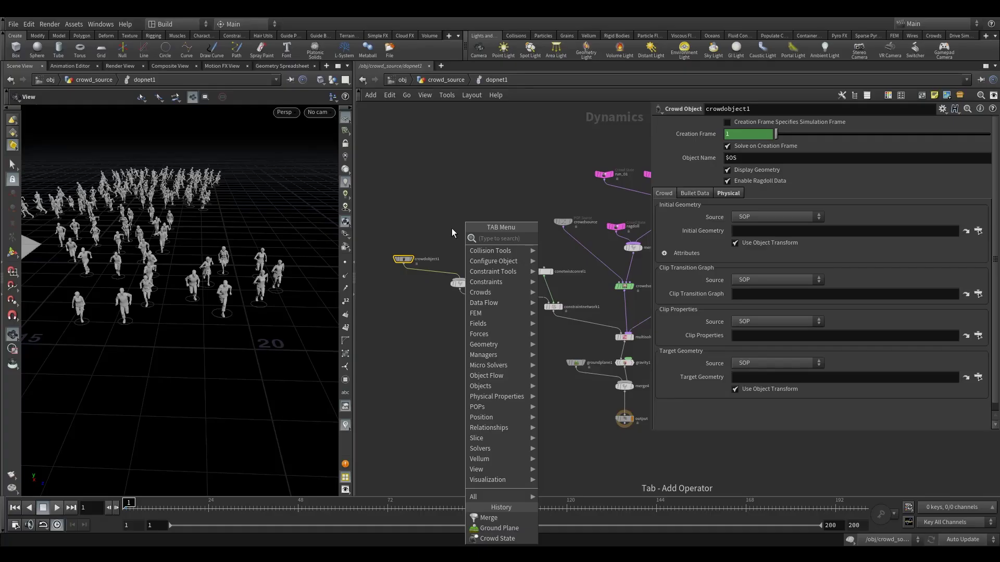
type("pack")
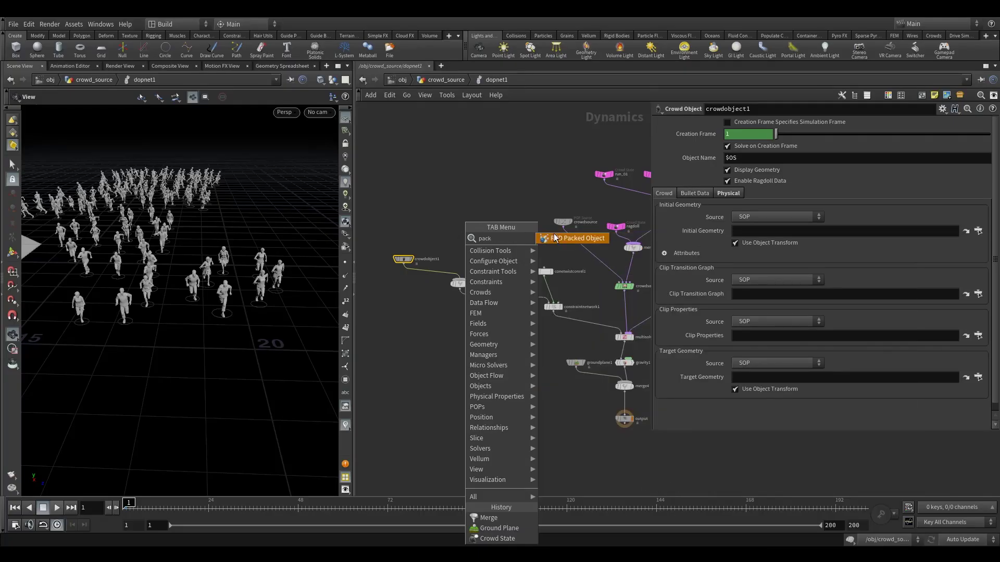
left_click(560, 239)
left_click(470, 265)
scroll(471, 263, "up", 3)
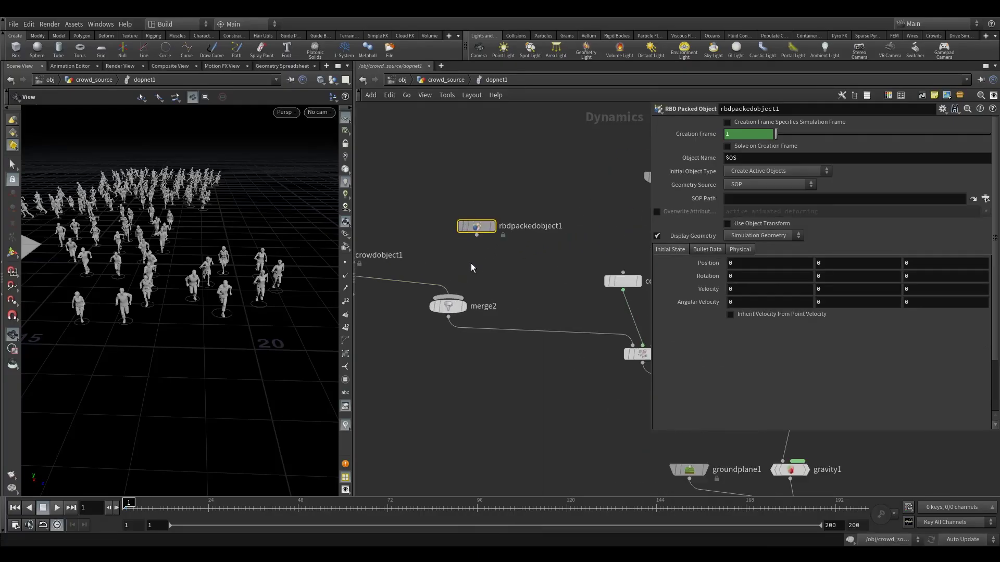
left_click_drag(477, 236, 472, 285)
left_click(510, 294)
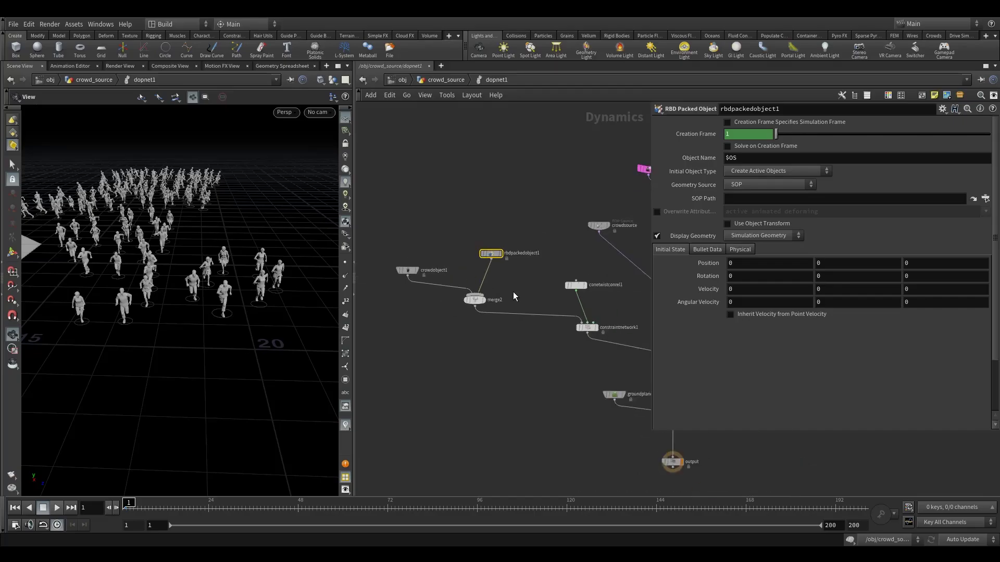
- Set rbdpackedobject1's SOP path to /obj/City/OUT_BLOCKS_COLIDER
scroll(489, 284, "down", 5)
middle_click_drag(483, 281, 454, 275)
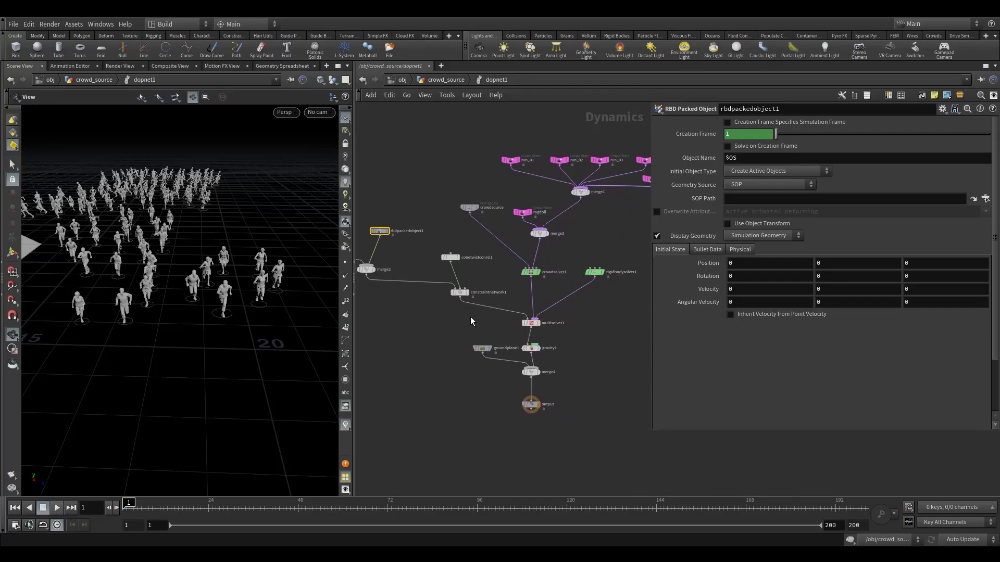
middle_click_drag(388, 248, 438, 254)
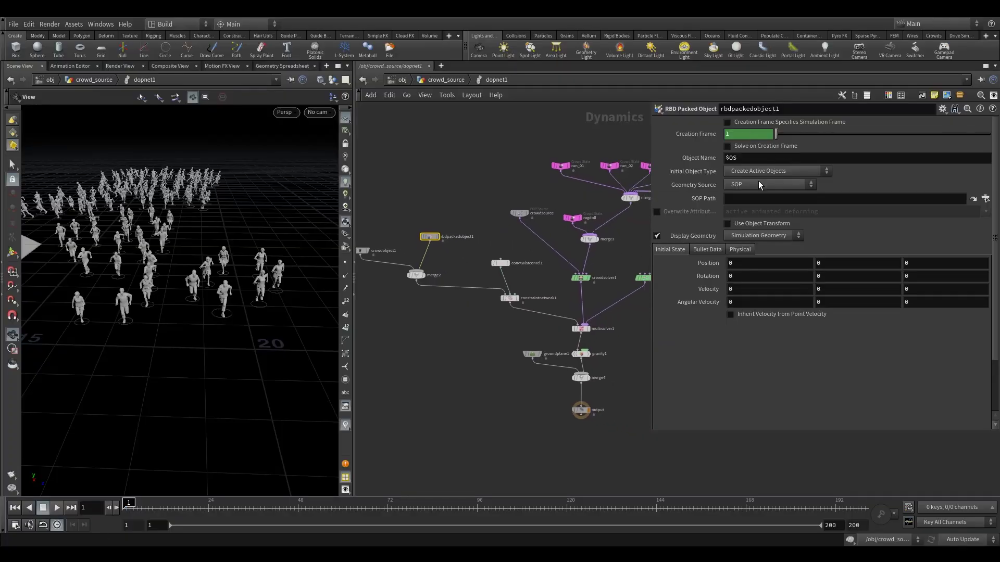
left_click(984, 198)
scroll(951, 175, "up", 8)
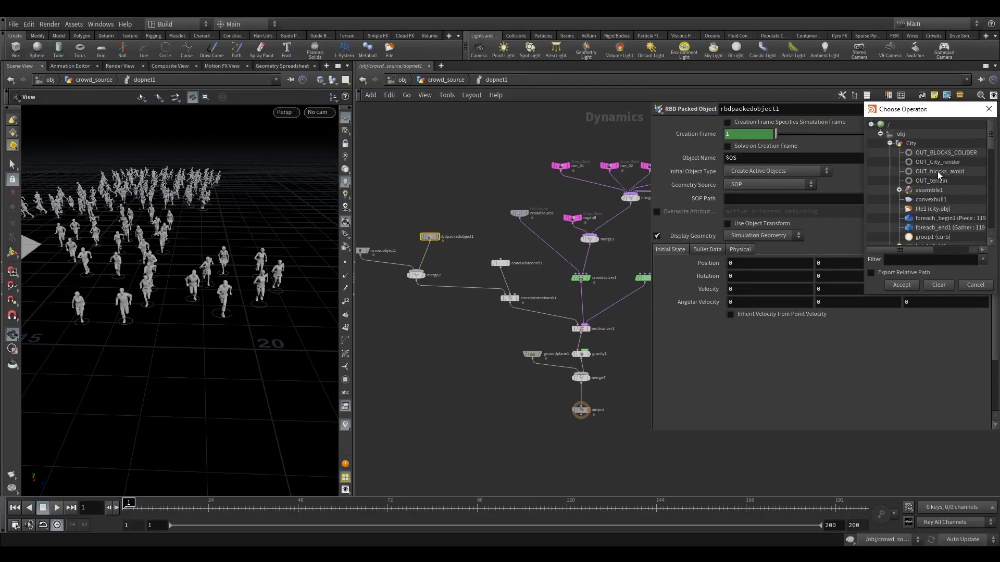
left_click(936, 163)
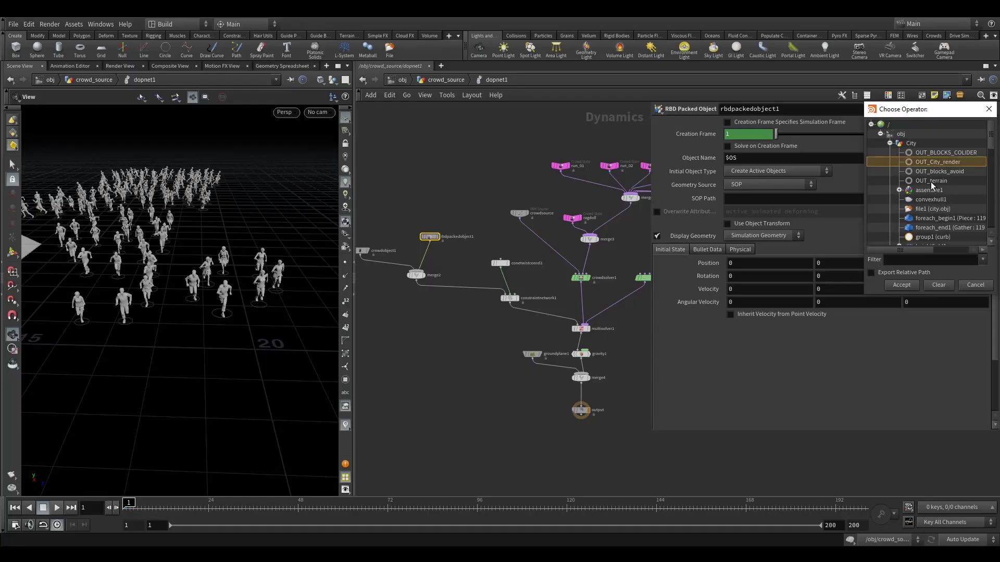
left_click(927, 153)
left_click(888, 287)
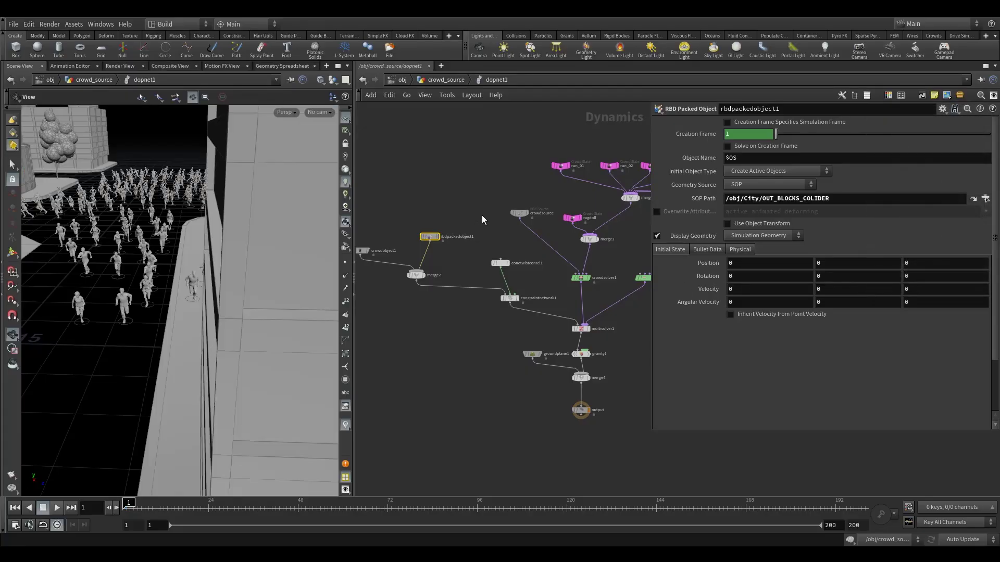
- Test the opening frames with the city collider, rewind to frame 1, and set rbdpackedobject1's initial object type to Create Static Objects
middle_click_drag(459, 250, 442, 232)
scroll(470, 258, "down", 3)
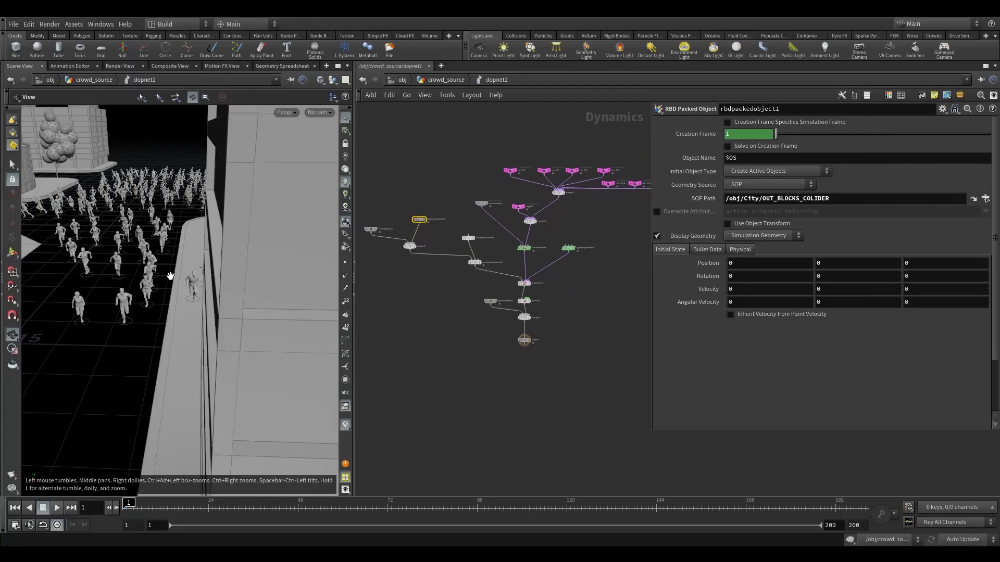
mouse_move(170, 277)
left_mouse_down()
mouse_move(153, 288)
mouse_move(161, 287)
left_mouse_up()
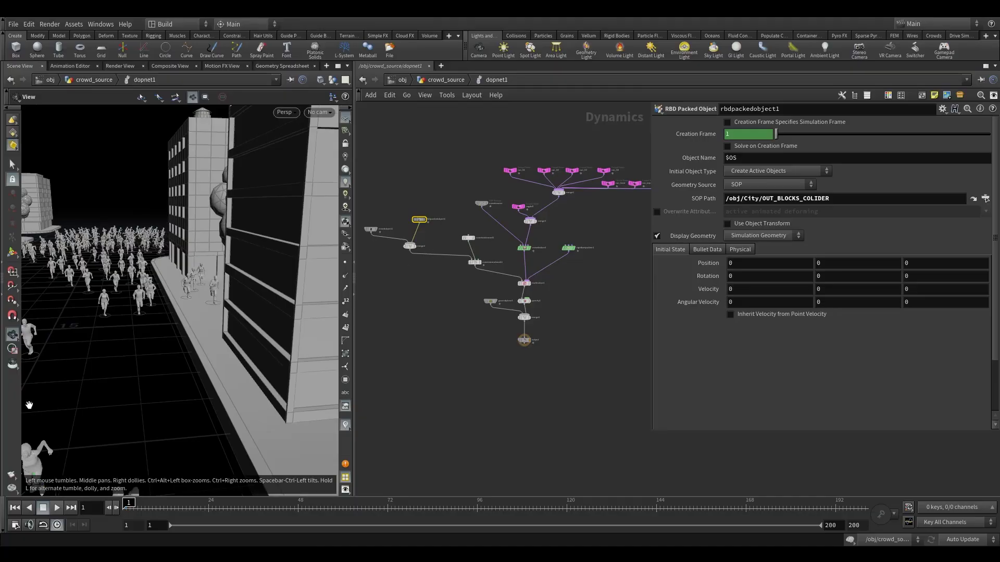
left_click(44, 508)
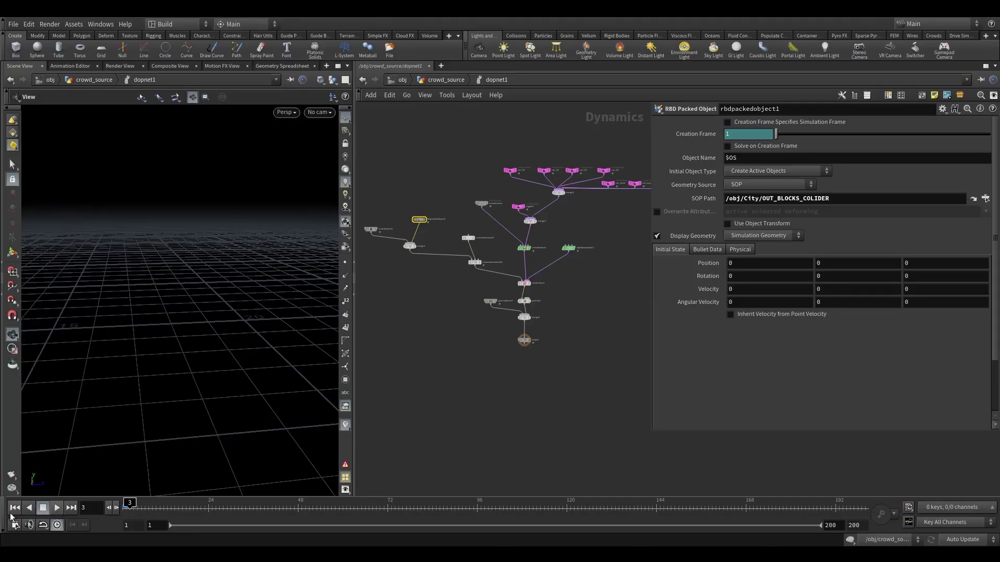
left_click(14, 508)
left_click(777, 171)
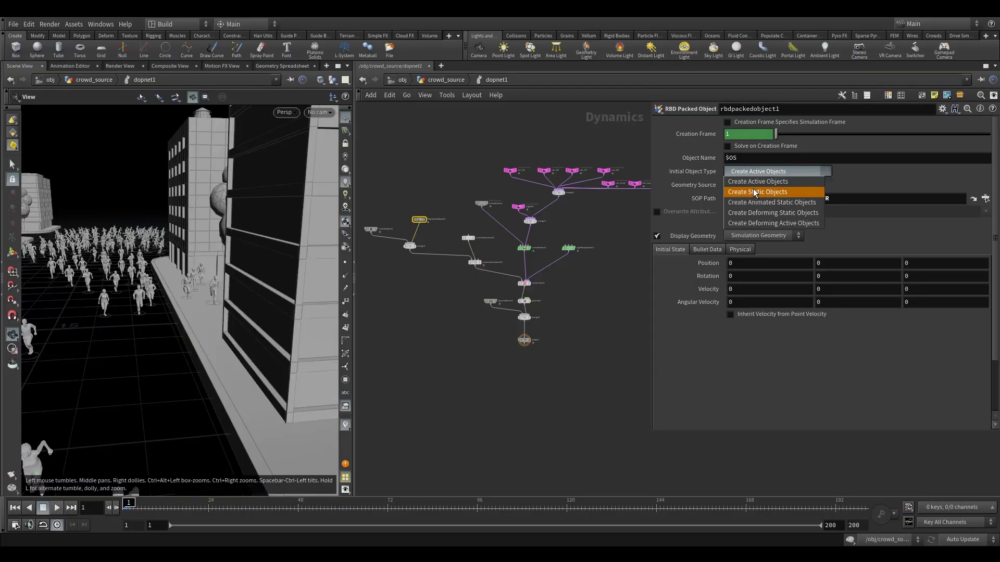
left_click(753, 189)
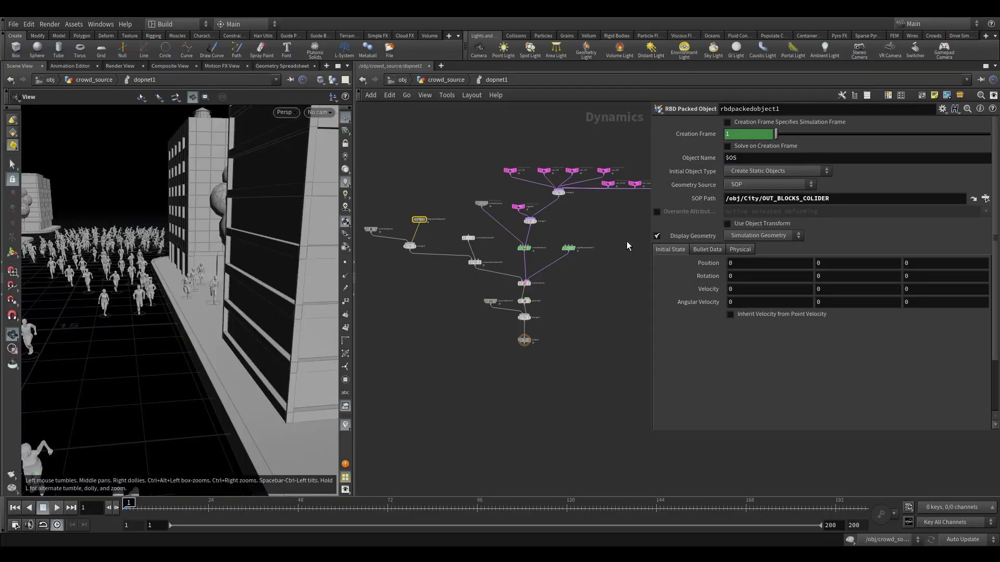
- Examine rbdpackedobject1's Bullet guide geometry and convex hull per connected set option, hide the guides and run the opening frames
left_click(722, 250)
left_click(730, 262)
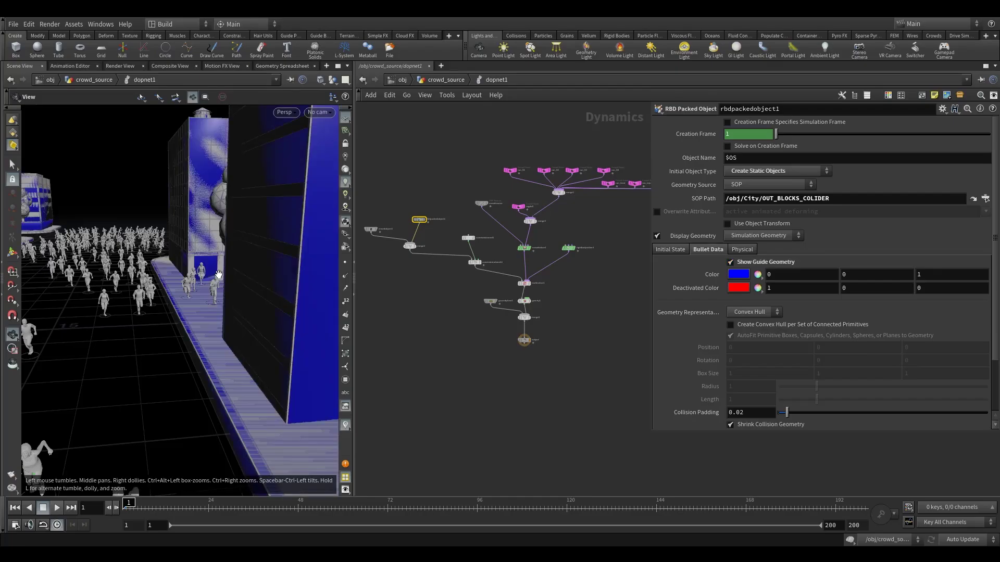
mouse_move(217, 275)
left_mouse_down()
mouse_move(265, 283)
mouse_move(221, 284)
mouse_move(229, 281)
left_mouse_up()
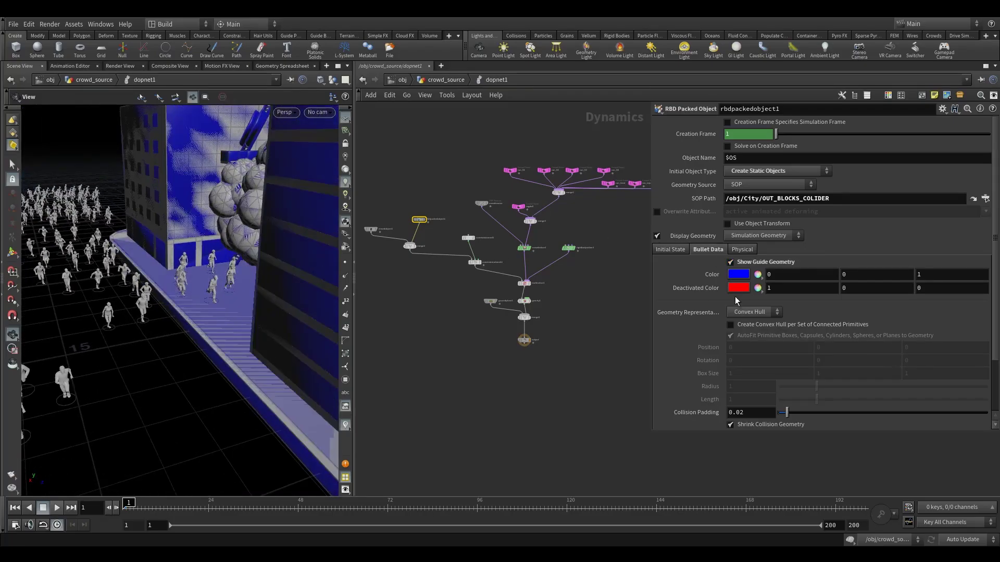
left_click(749, 327)
left_click(731, 326)
left_click(729, 262)
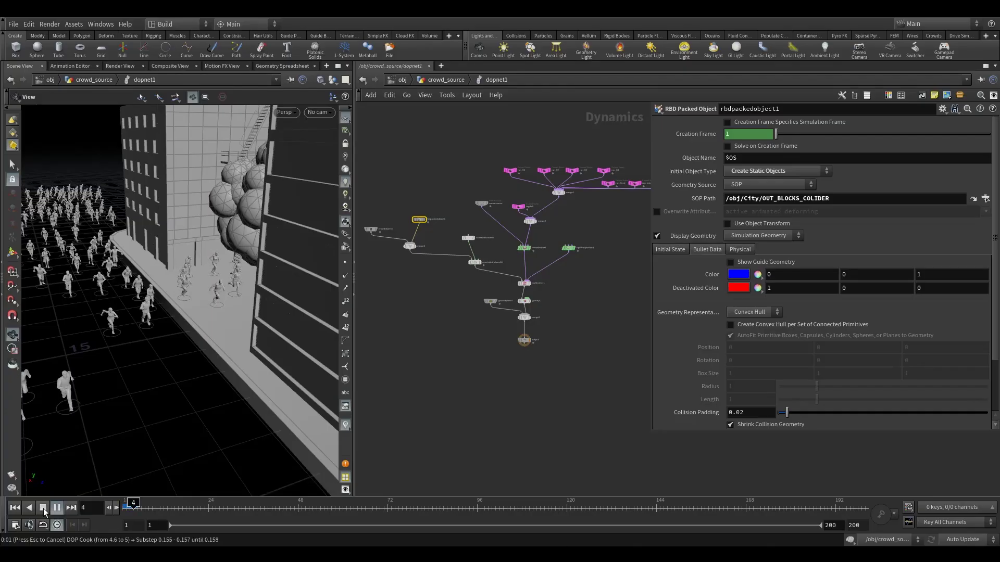
left_click(43, 509)
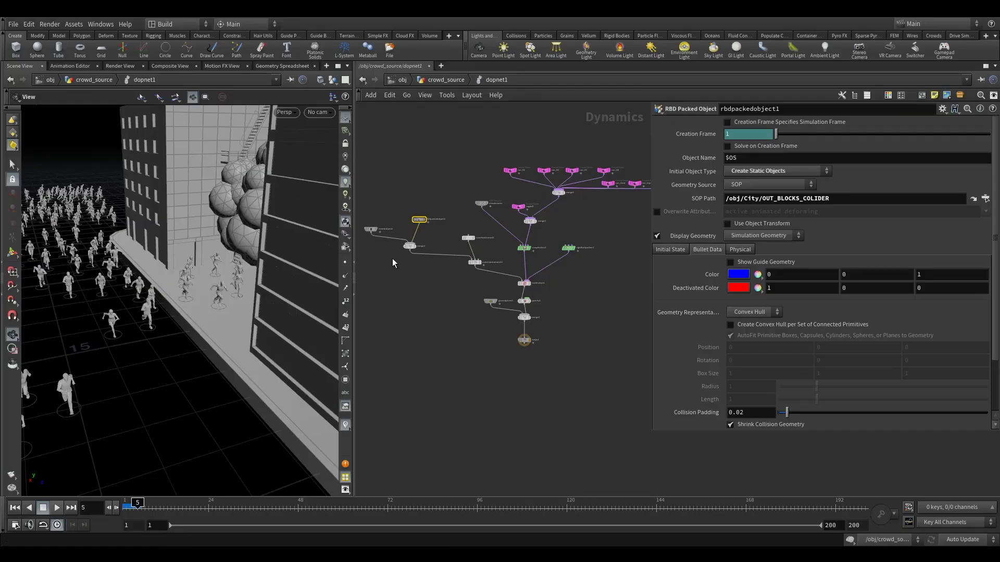
- Move rbdpackedobject1 above crowdobject1 in merge2's input order, check the agents over the opening frames and rewind to frame 1
left_click_drag(392, 258, 427, 230)
left_click_drag(674, 180, 674, 170)
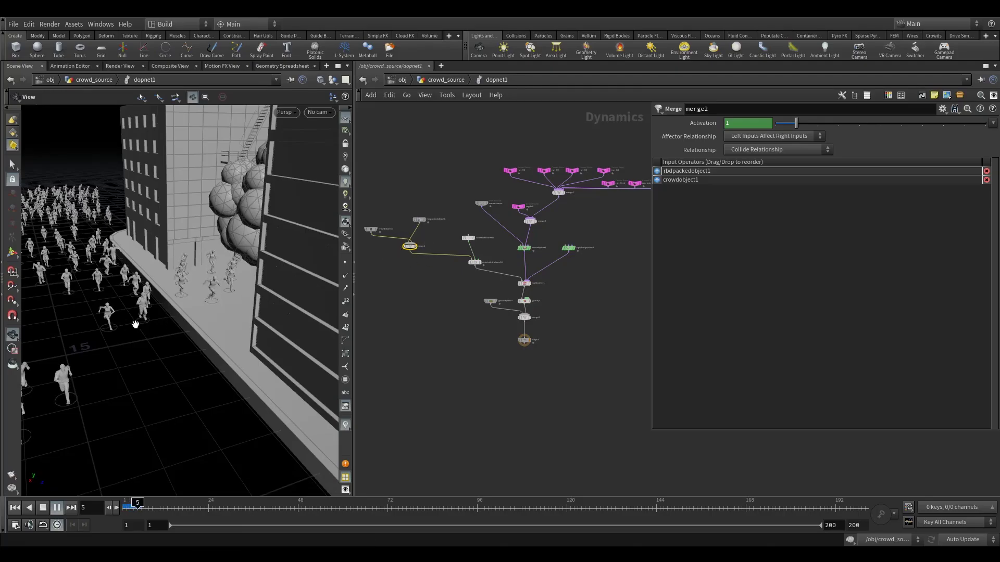
left_click_drag(136, 326, 219, 312)
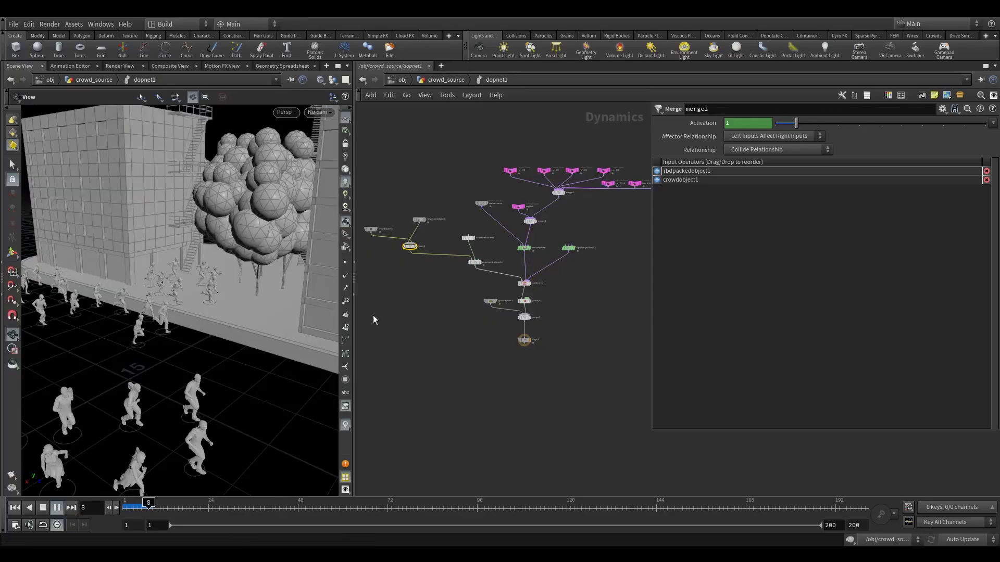
left_click(56, 508)
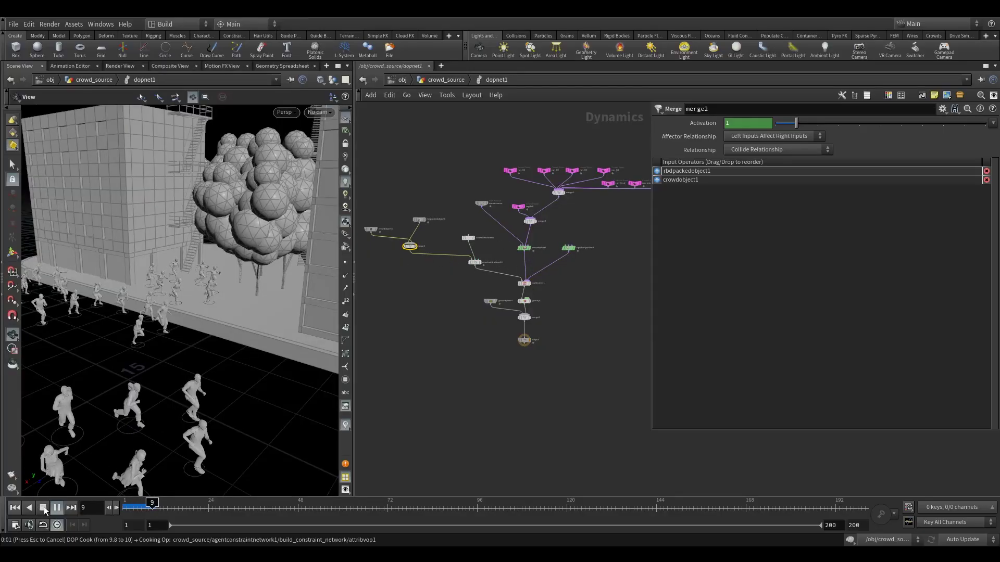
left_click(14, 508)
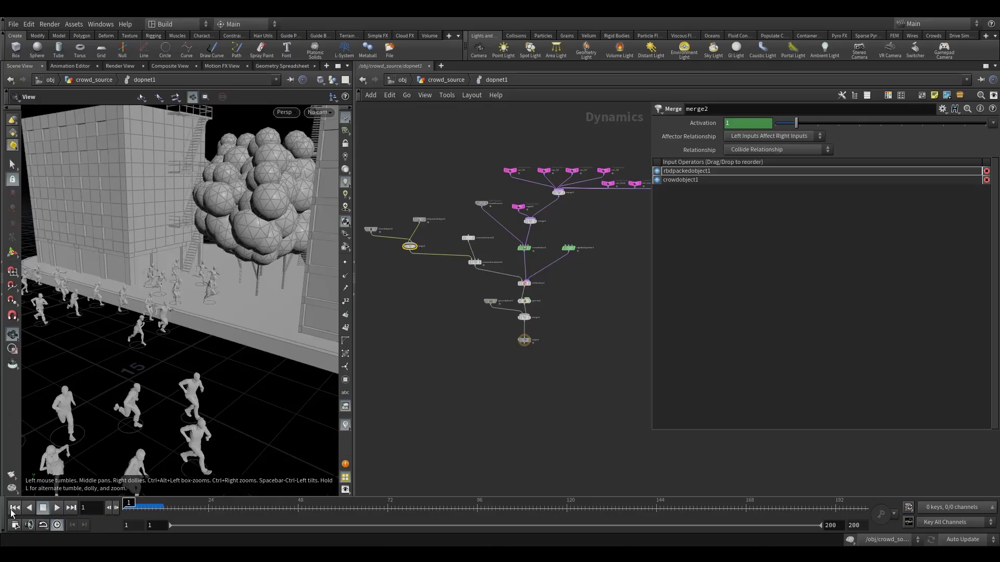
- Move crowdobject1 back above rbdpackedobject1 in merge2's input order, test the opening frames and rewind to frame 1
left_click(664, 180)
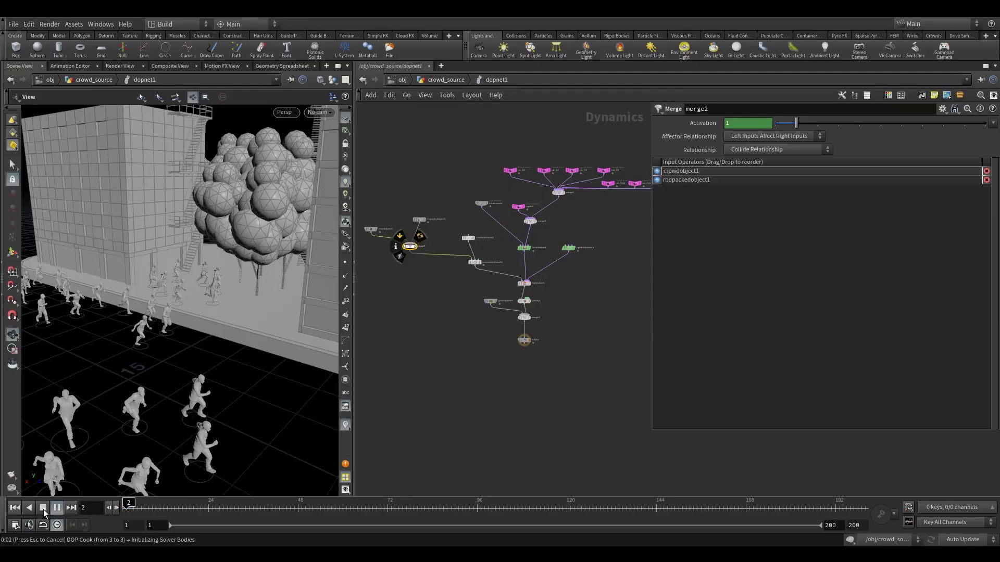
left_click(43, 508)
left_click(14, 508)
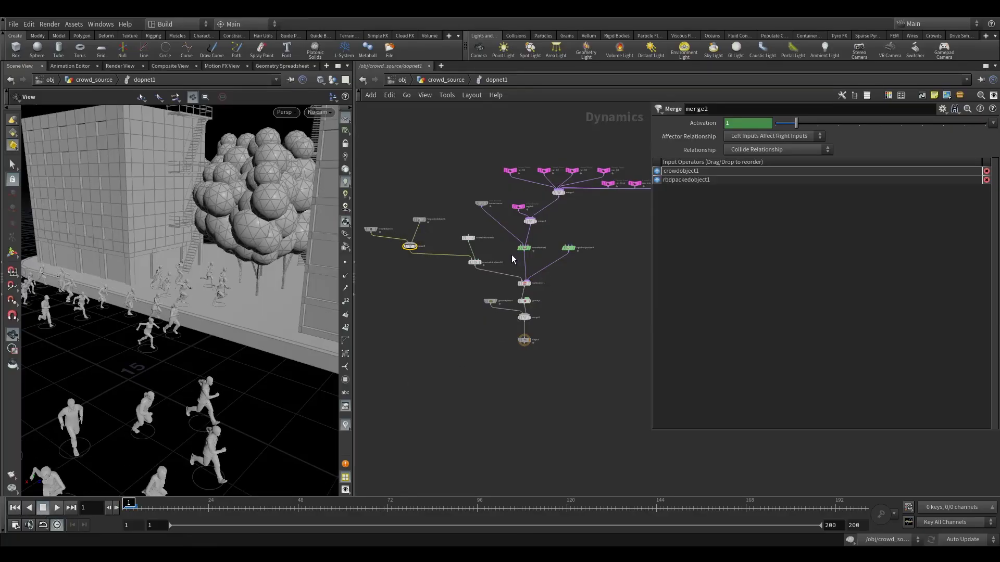
- Line up the crowdobject1 node beside rbdpackedobject1 above merge2 and look over the agents among the city buildings
middle_click_drag(501, 244, 524, 260)
scroll(524, 260, "down", 2)
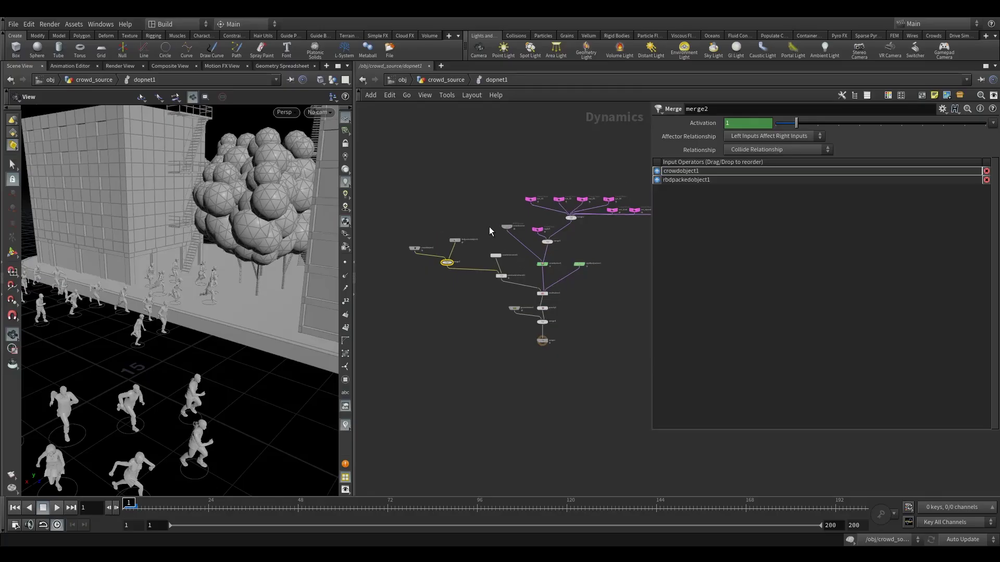
mouse_move(424, 246)
left_mouse_down()
mouse_move(411, 245)
mouse_move(422, 243)
left_mouse_up()
left_click_drag(229, 302, 248, 310)
right_click_drag(248, 311, 228, 306)
mouse_move(228, 307)
left_mouse_down()
mouse_move(164, 282)
mouse_move(443, 268)
left_mouse_up()
mouse_move(99, 299)
right_mouse_down()
mouse_move(75, 303)
mouse_move(147, 284)
mouse_move(223, 292)
mouse_move(218, 301)
right_mouse_up()
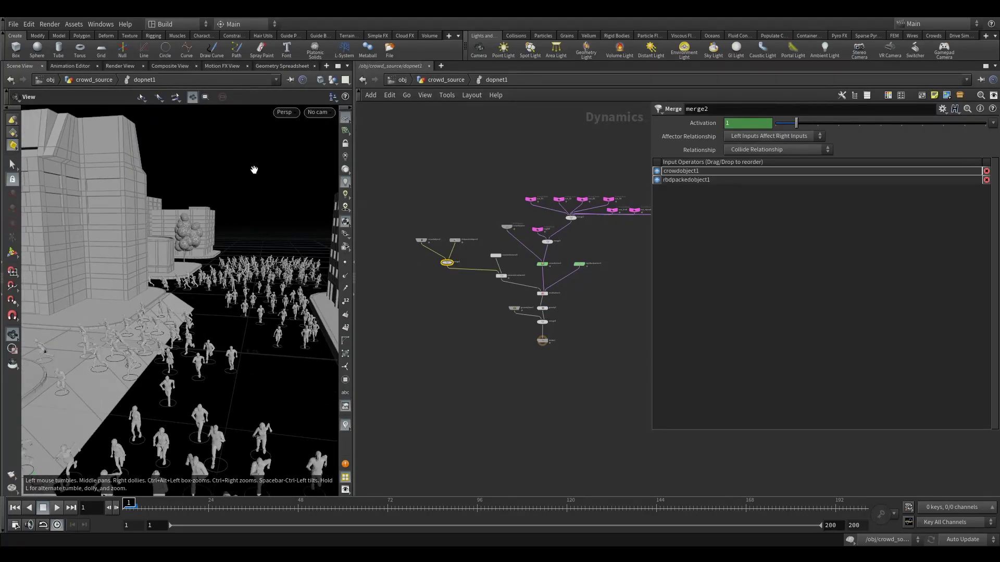